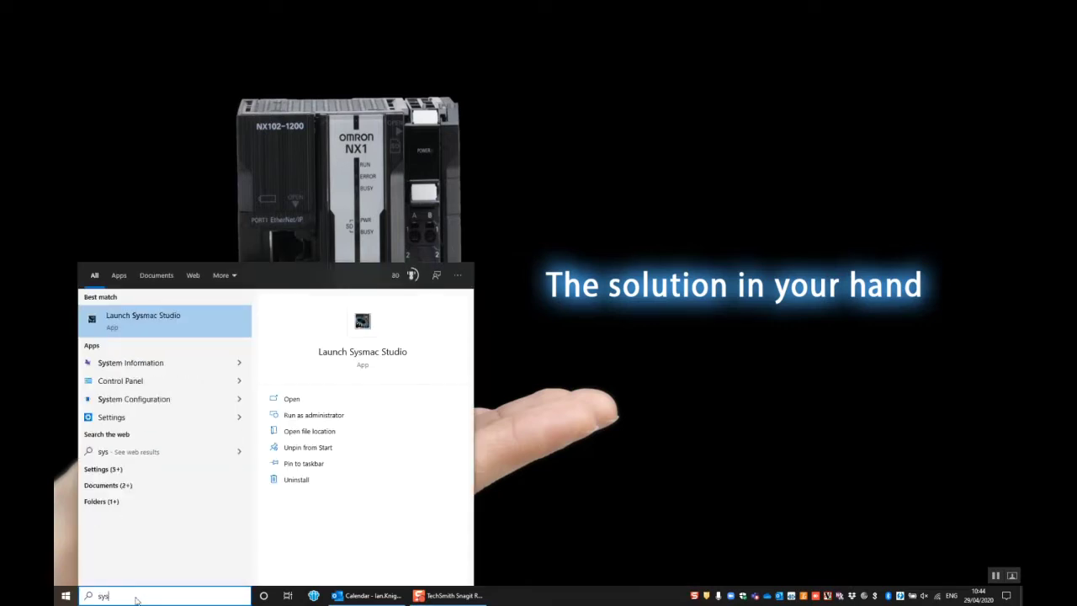
# Launch Sysmac Studio maximized and connect directly to the NX102 controller over Ethernet.
pyautogui.click(149, 316)
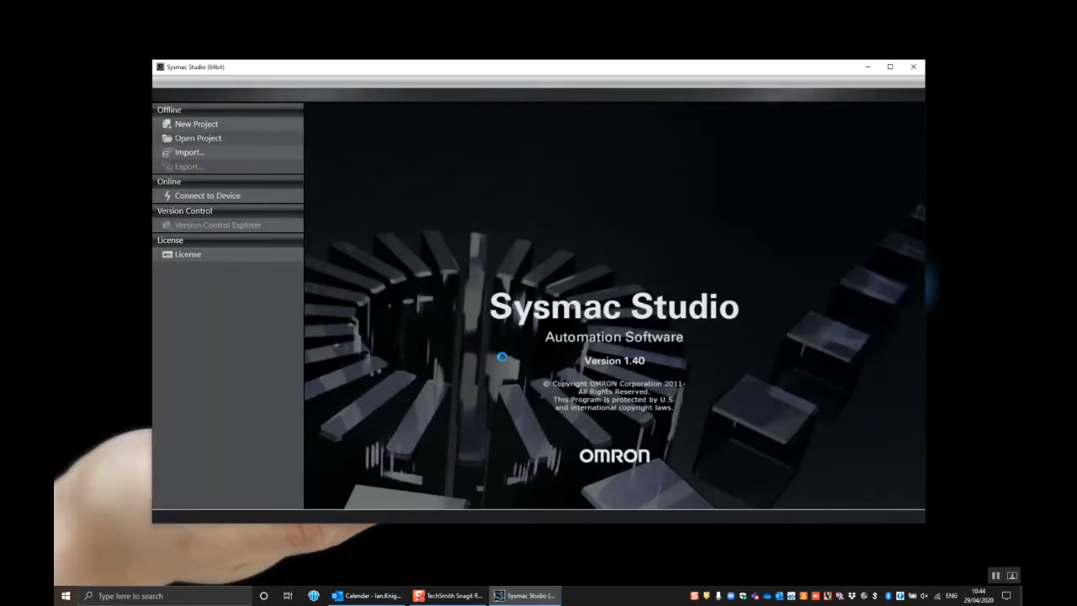
pyautogui.click(889, 67)
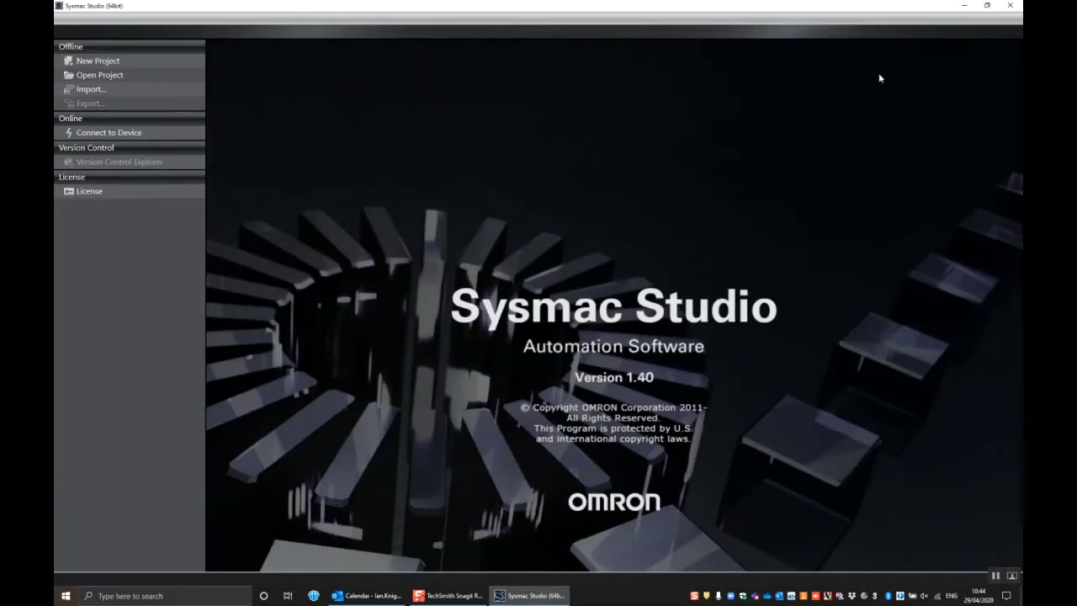
pyautogui.click(119, 135)
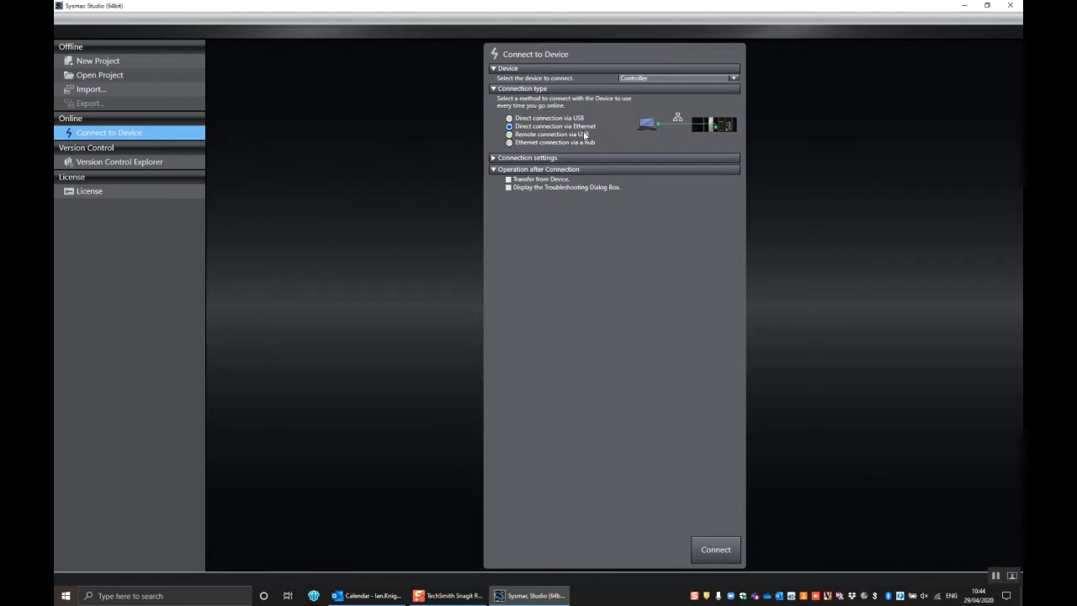
pyautogui.click(716, 550)
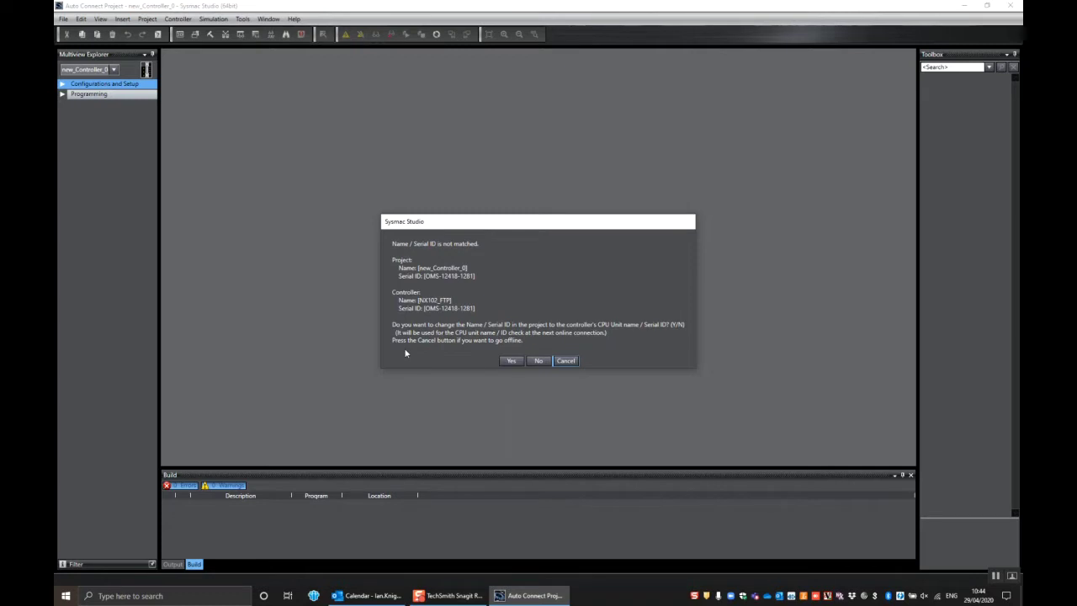
# Accept renaming the project to match the controller, go offline, and expand Configurations and Setup.
pyautogui.click(511, 361)
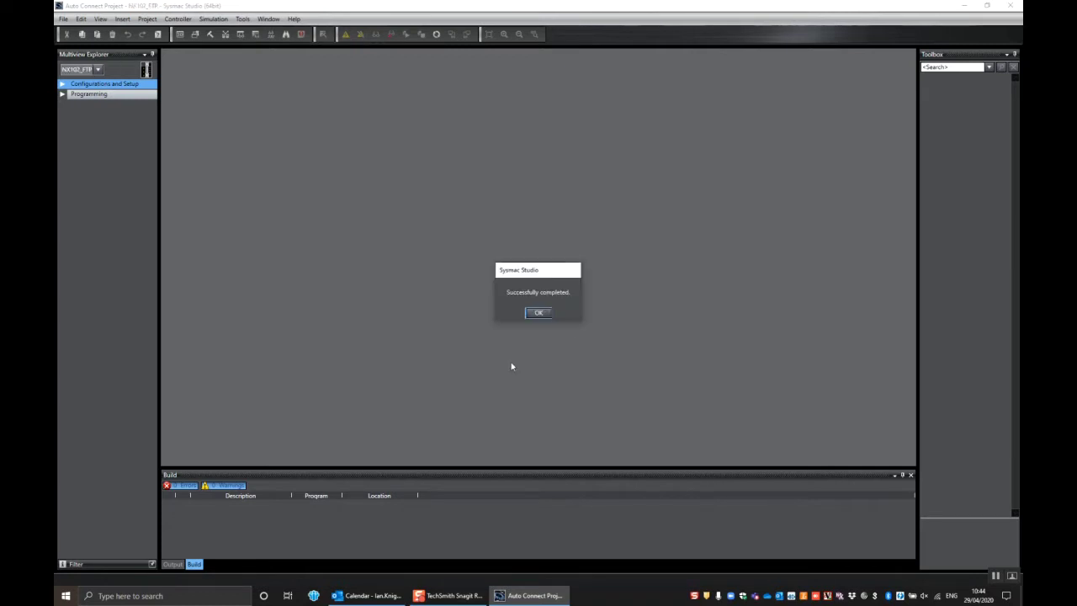
pyautogui.click(535, 312)
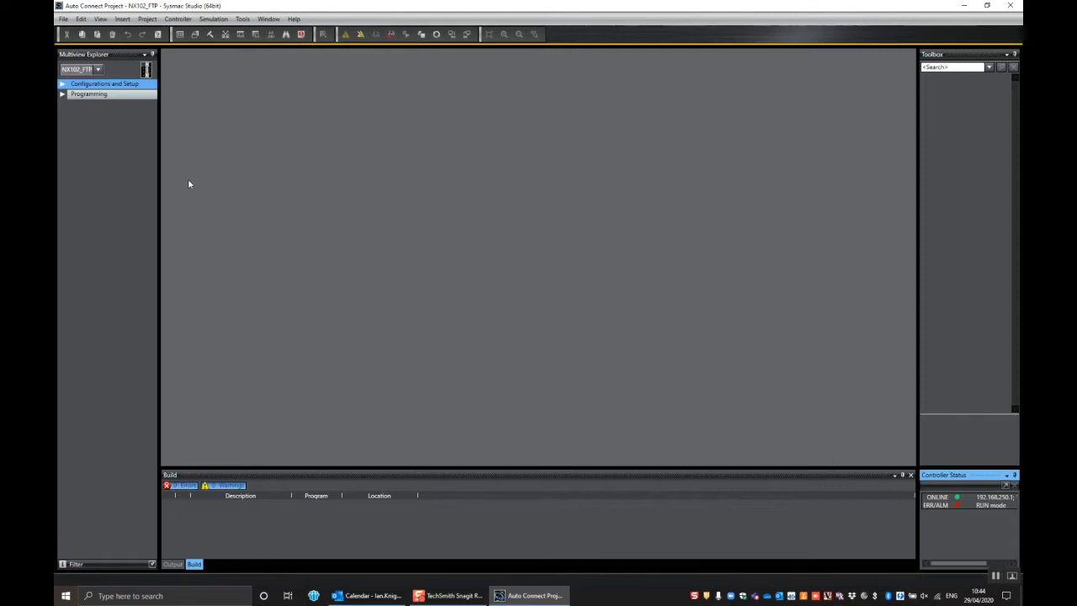
pyautogui.moveTo(160, 144); pyautogui.dragTo(180, 94)
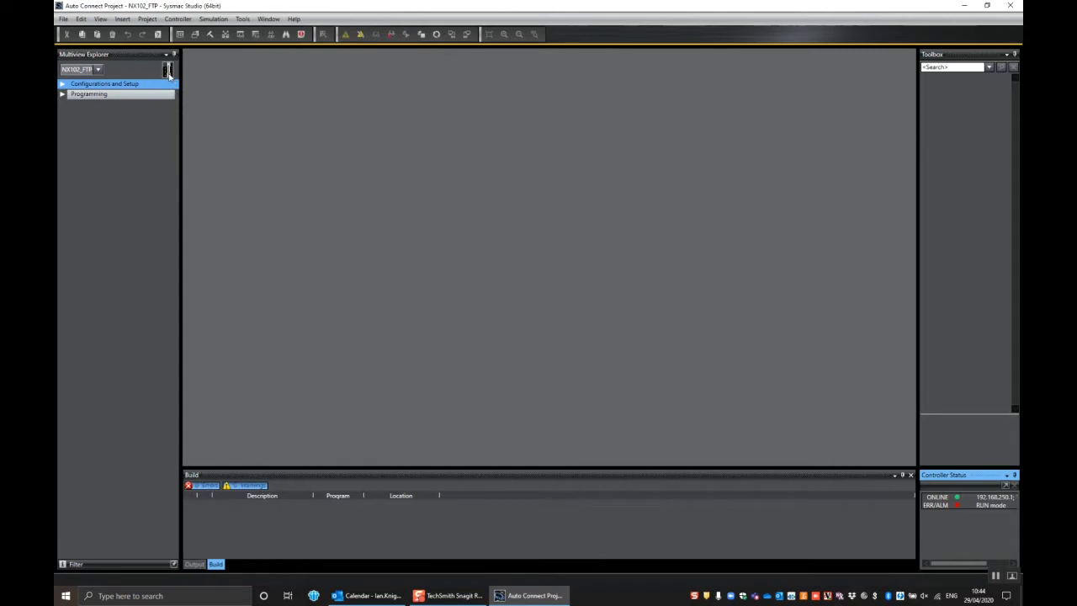
pyautogui.moveTo(168, 73)
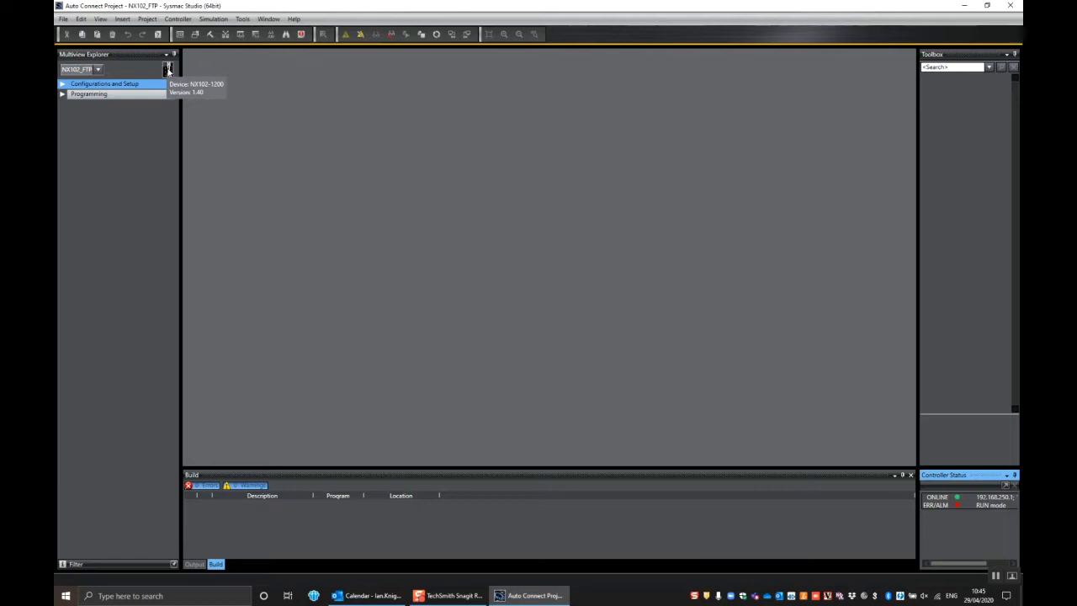
pyautogui.click(360, 35)
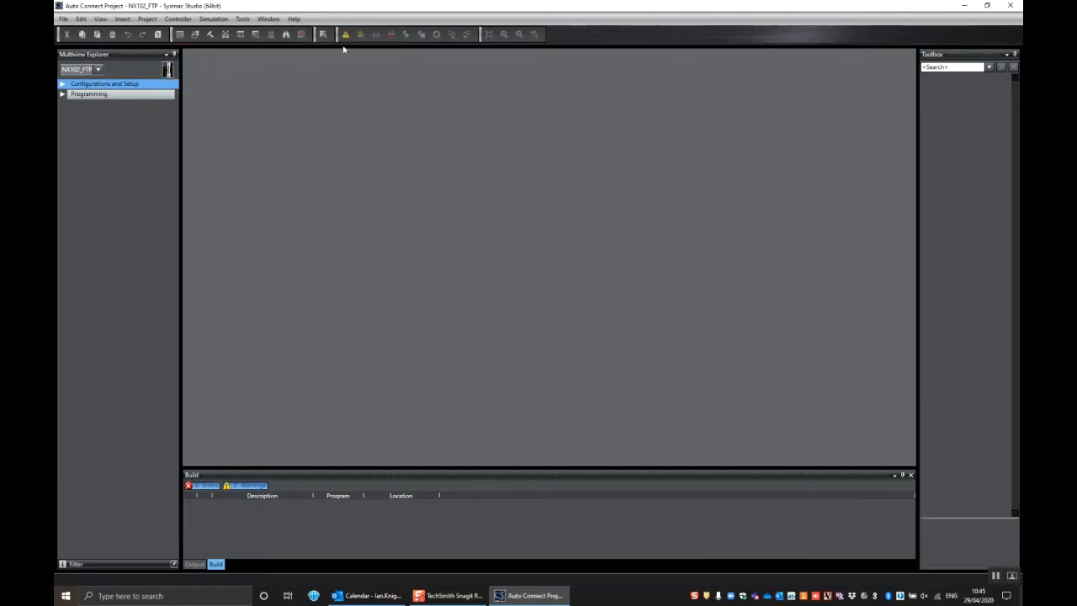
pyautogui.click(63, 84)
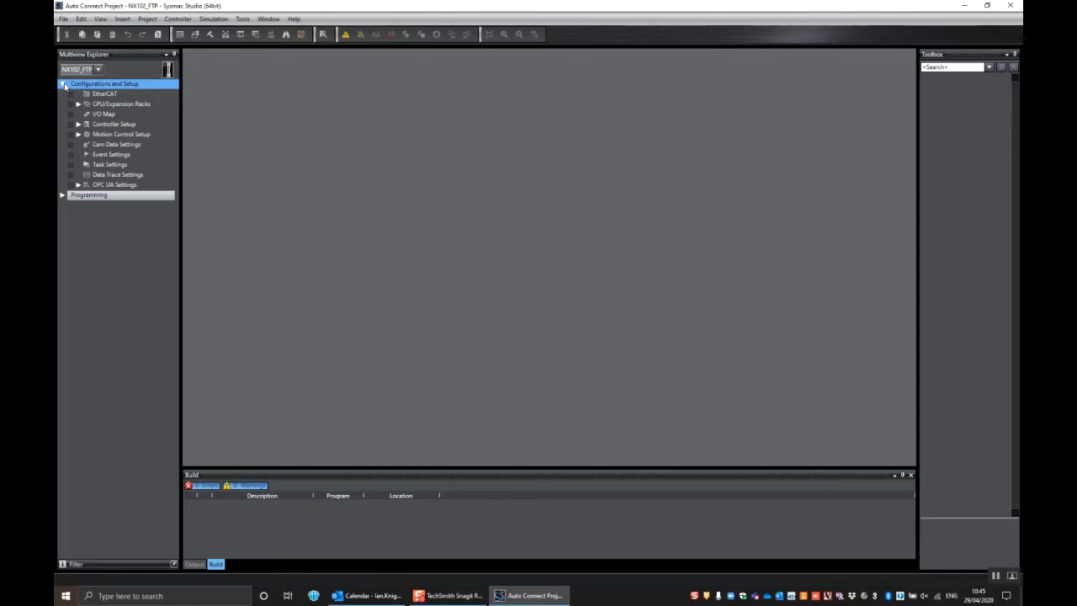
# Open the Built-in EtherNet/IP Port Settings editor under Controller Setup.
pyautogui.click(79, 124)
pyautogui.click(160, 144)
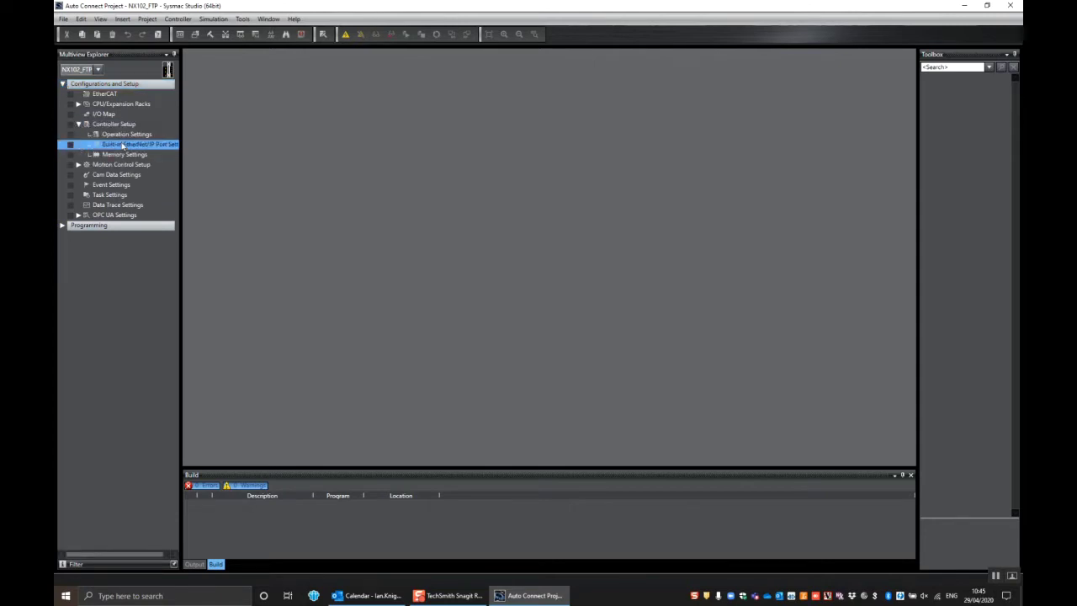
pyautogui.moveTo(181, 148); pyautogui.dragTo(207, 148)
pyautogui.doubleClick(185, 148)
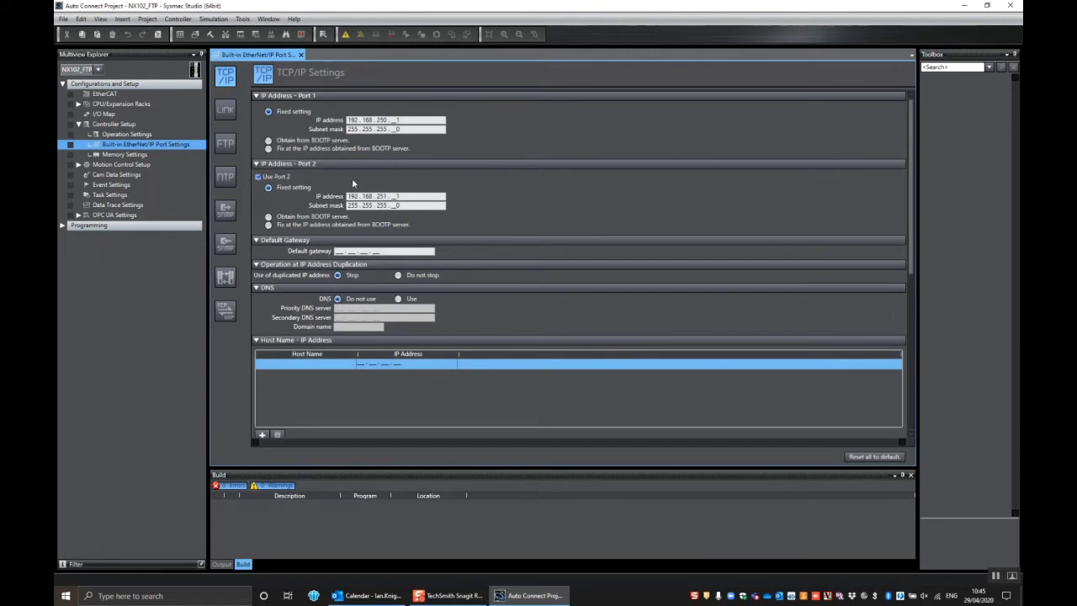
# Review the Port 1 and Port 2 IP addresses, then show the FTP settings page.
pyautogui.moveTo(404, 120); pyautogui.dragTo(351, 120)
pyautogui.moveTo(403, 196); pyautogui.dragTo(347, 196)
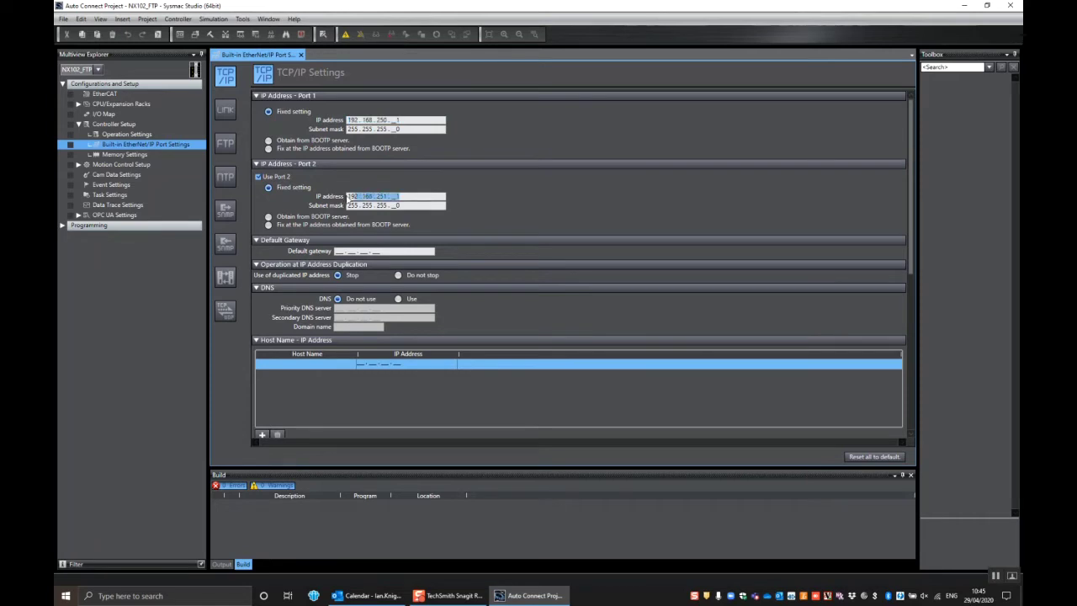
pyautogui.click(403, 121)
pyautogui.moveTo(403, 120); pyautogui.dragTo(343, 124)
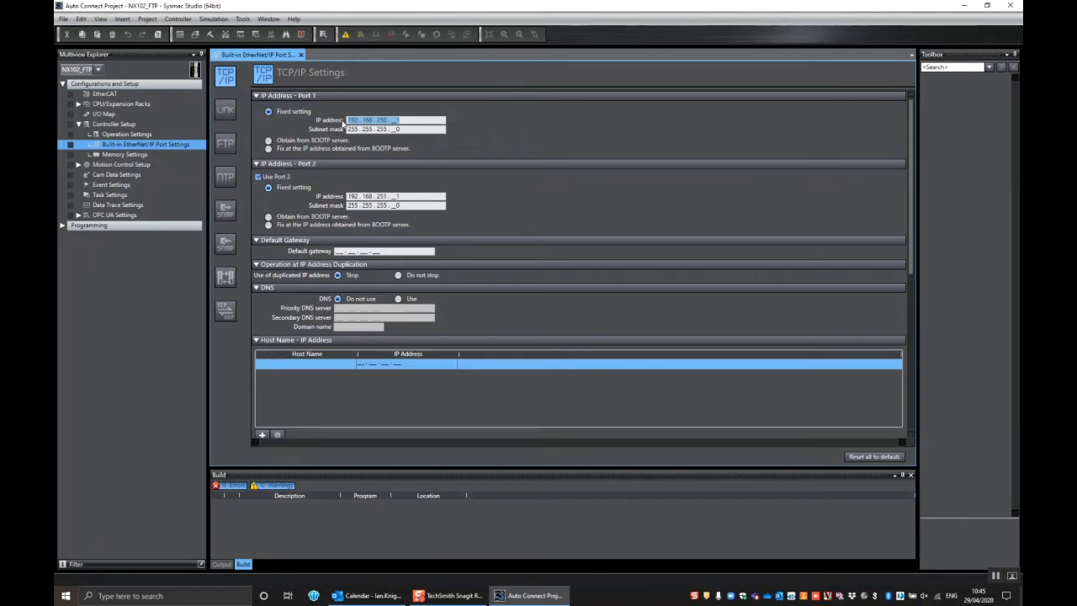
pyautogui.click(527, 120)
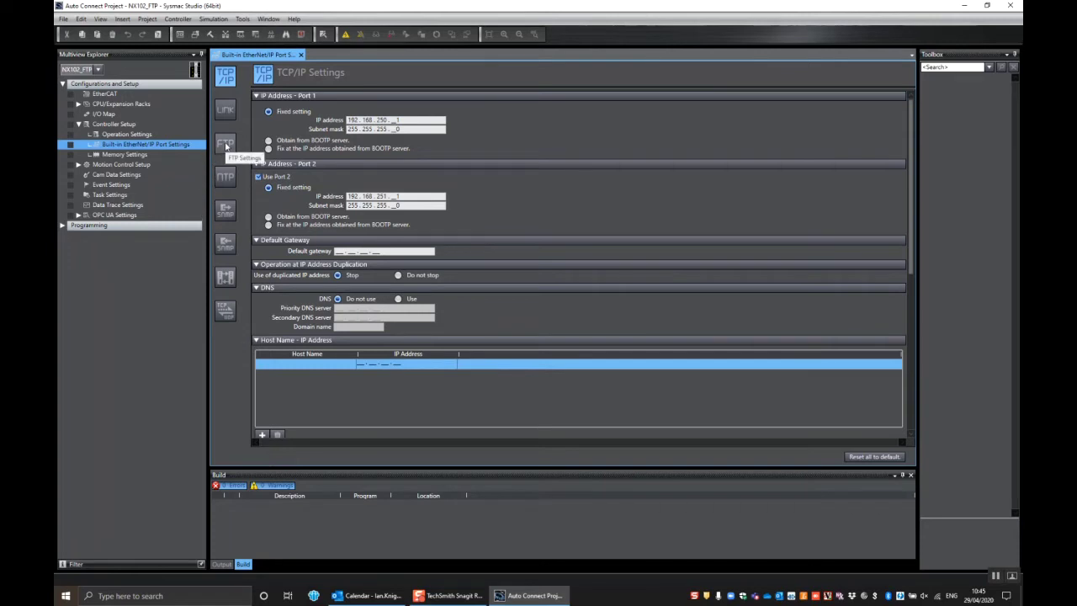
pyautogui.click(225, 146)
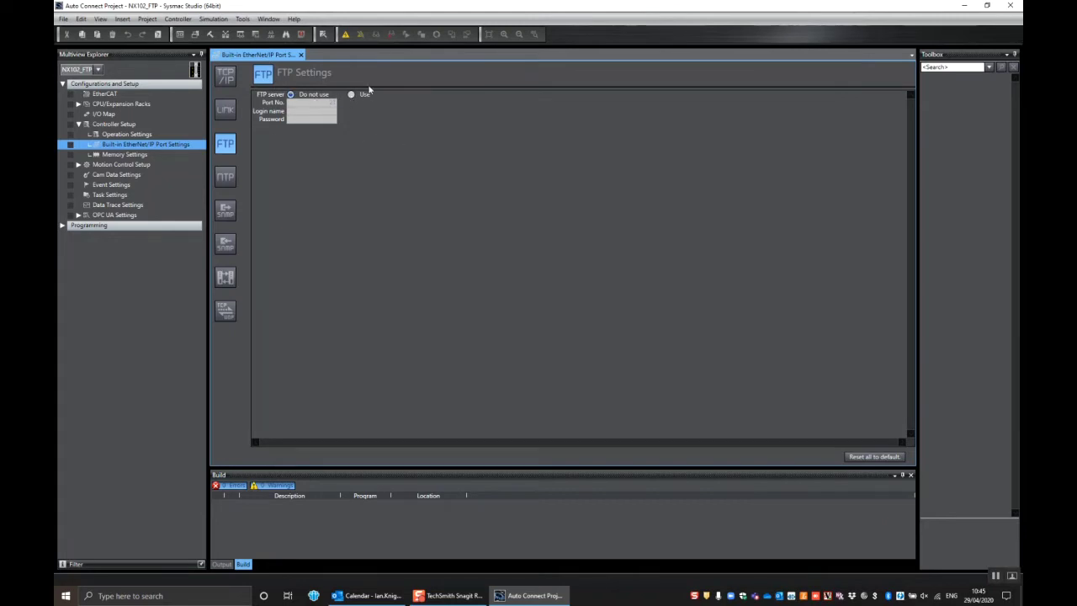
# Set the FTP server to Use with a login name and password, then view NTP settings.
pyautogui.click(351, 94)
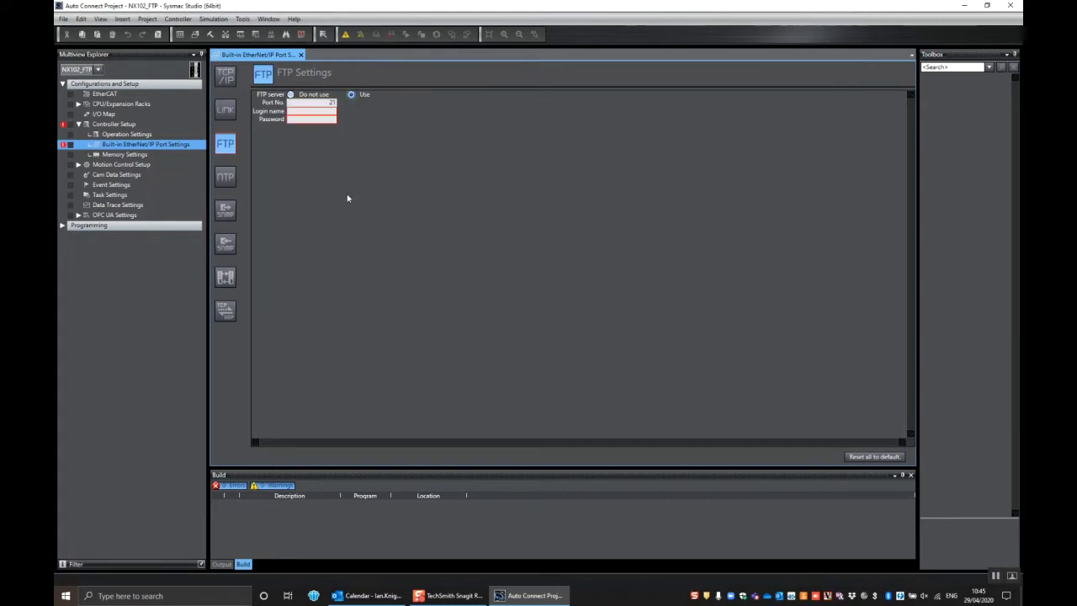
pyautogui.click(328, 112)
pyautogui.press('Tab')
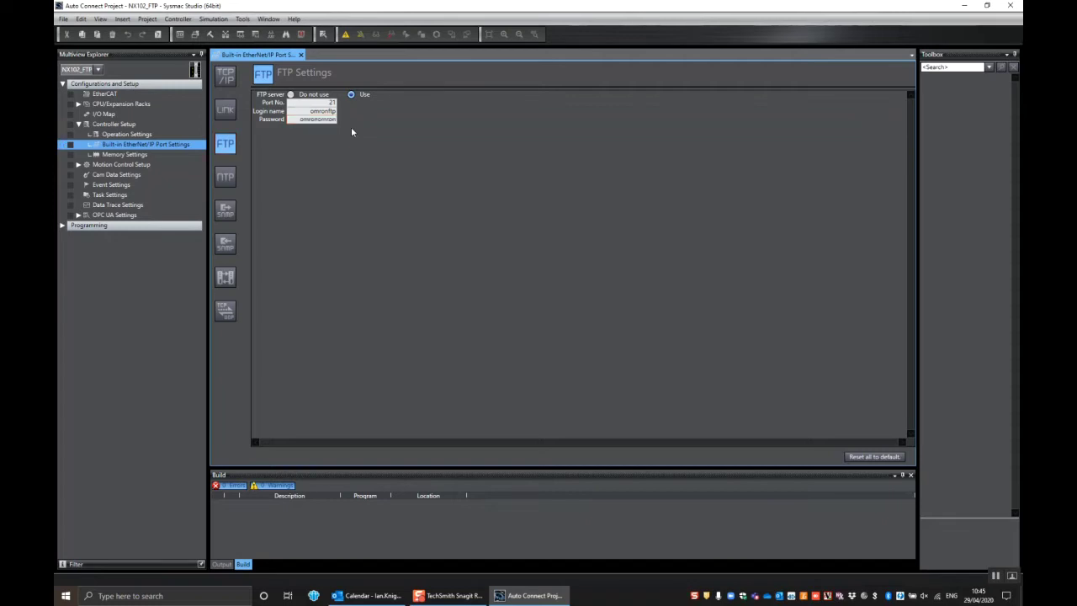
pyautogui.hotkey('shift', 'Tab')
pyautogui.click(225, 178)
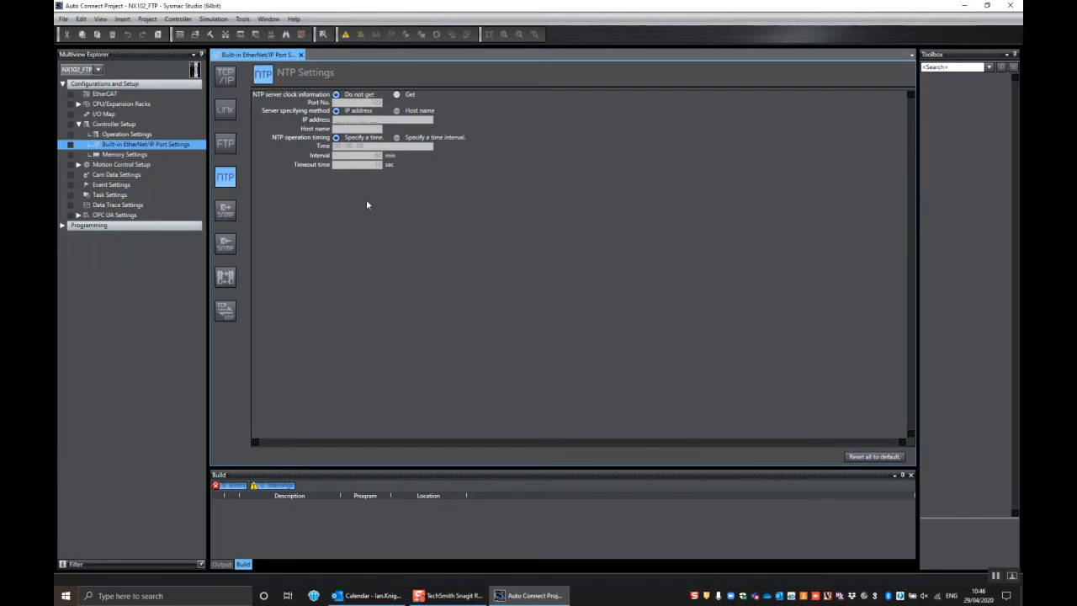
# Review the FTP settings again, return to the NTP settings page, and go back online.
pyautogui.click(225, 144)
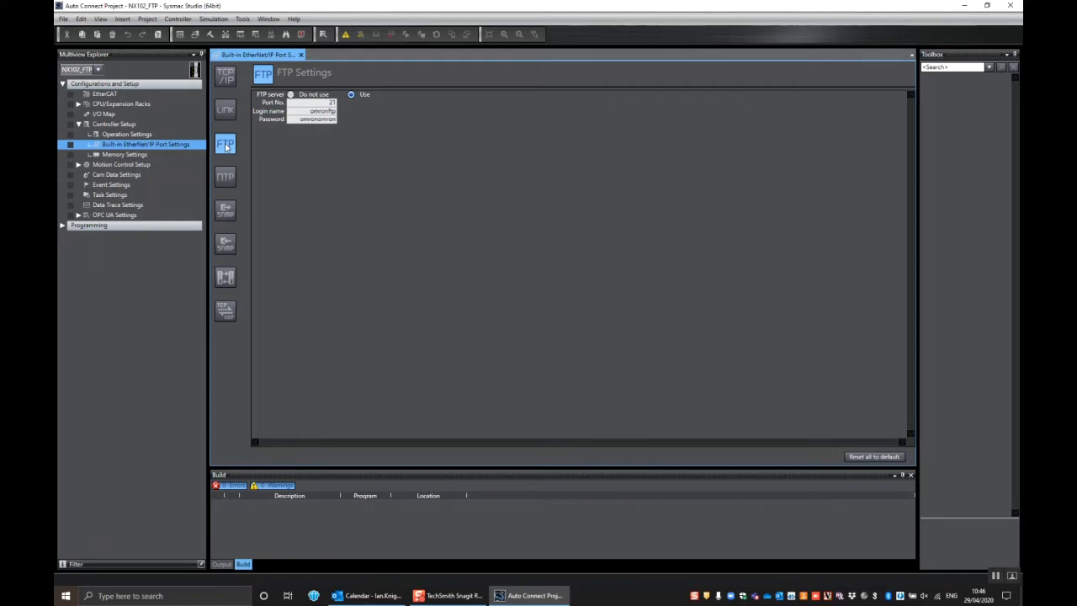
pyautogui.click(222, 179)
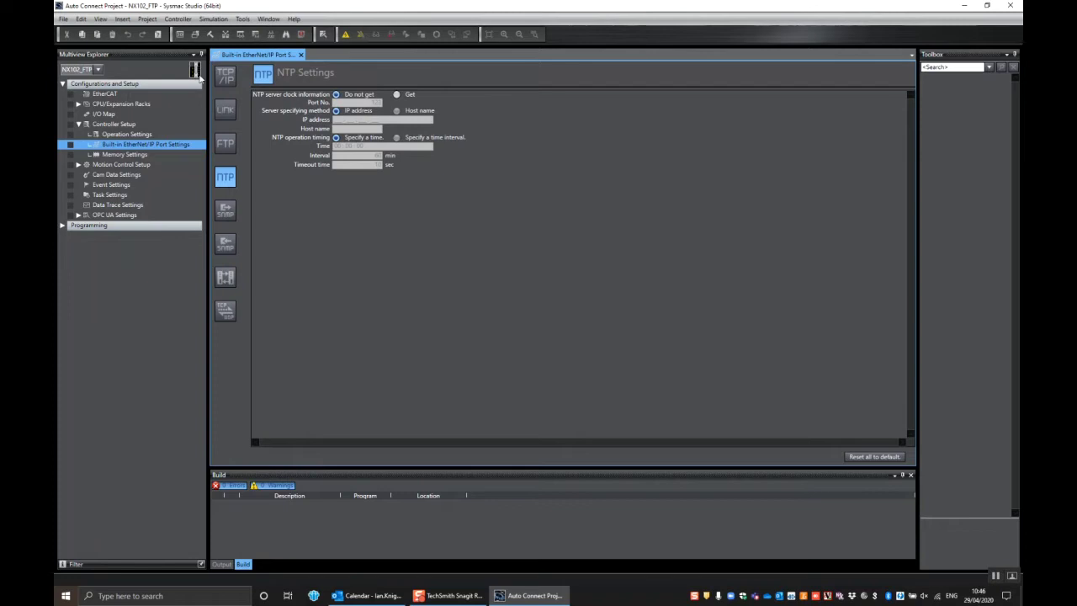
pyautogui.moveTo(197, 74)
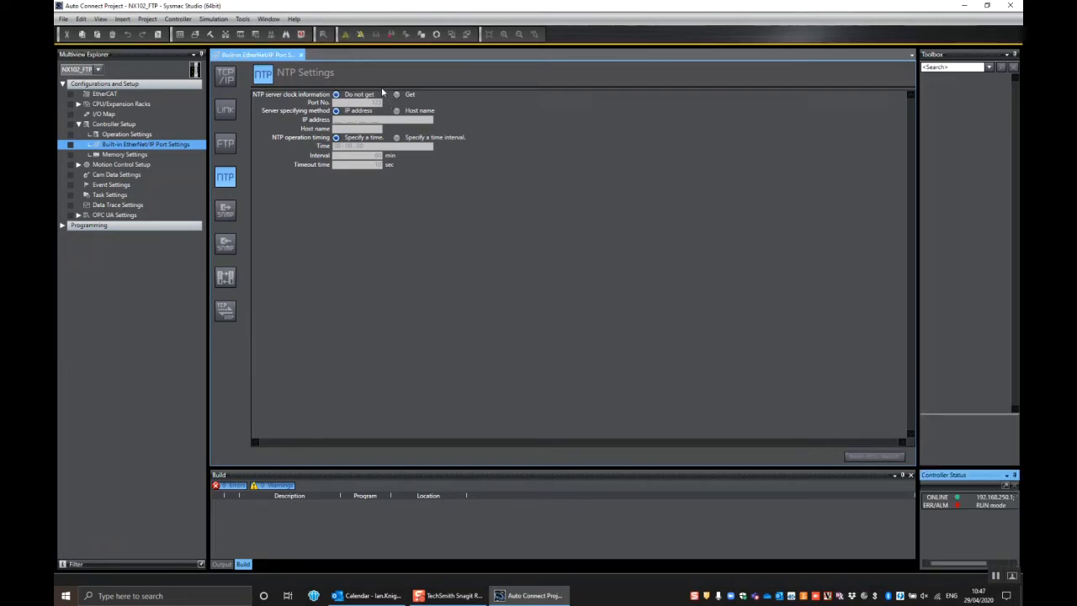
# Synchronize and transfer the project to the NX102, confirming the stop and return to RUN mode.
pyautogui.click(436, 35)
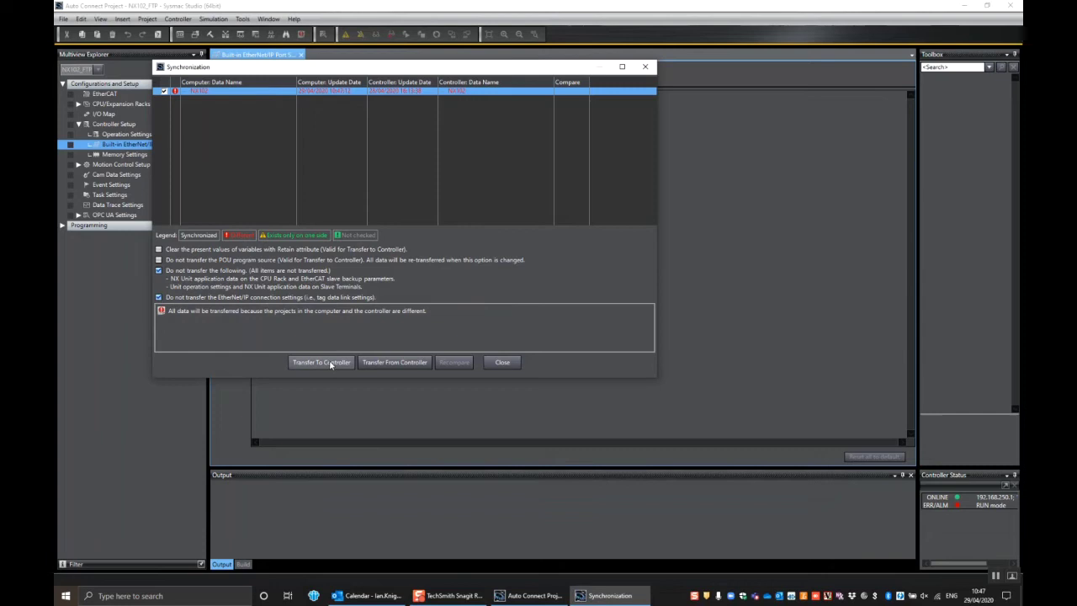
pyautogui.click(328, 363)
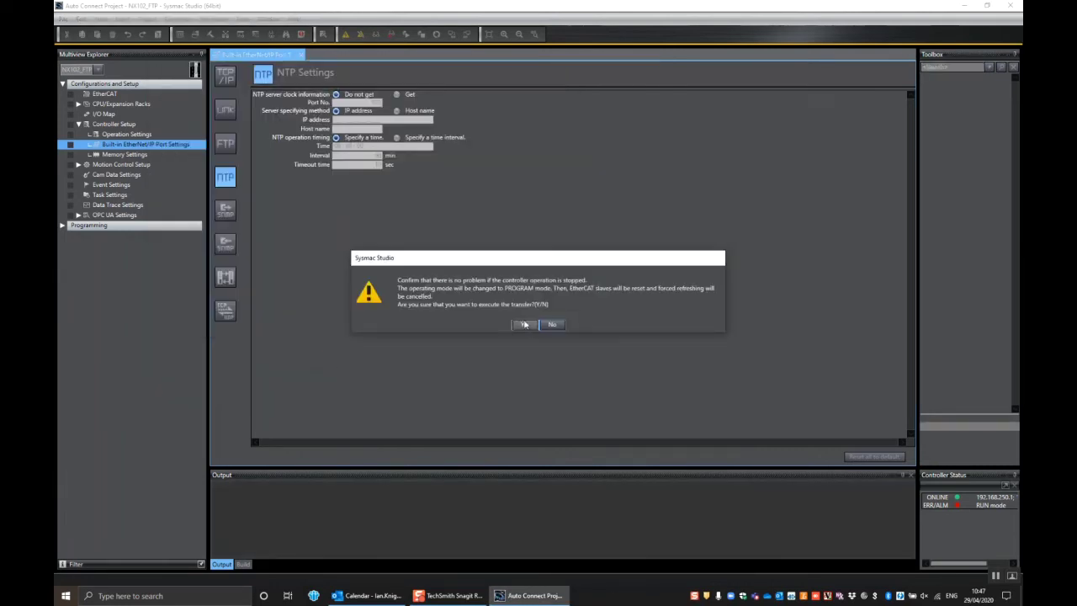
pyautogui.click(523, 324)
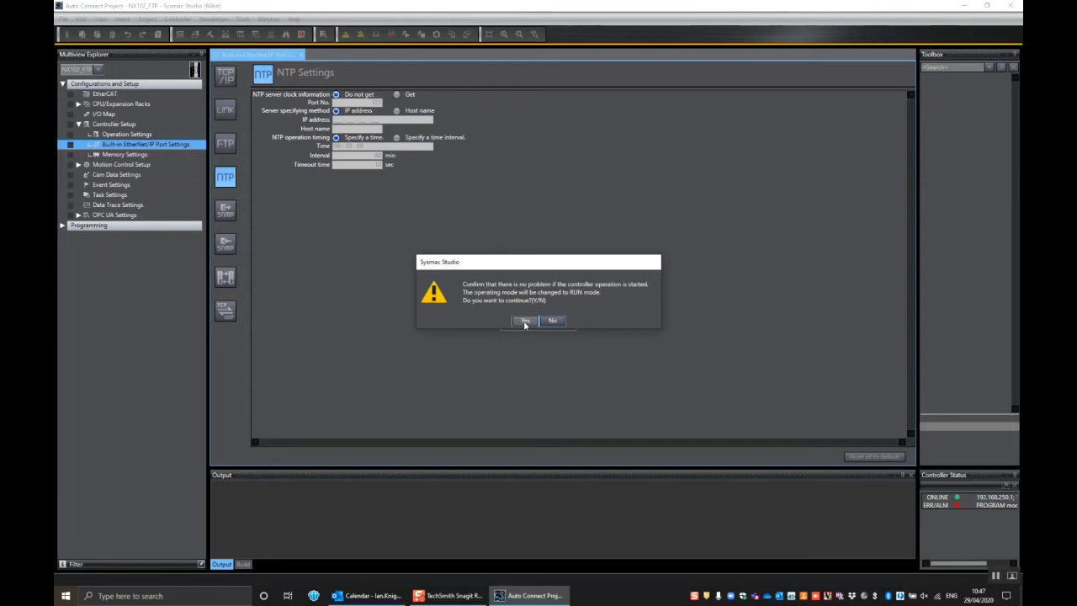
pyautogui.click(524, 323)
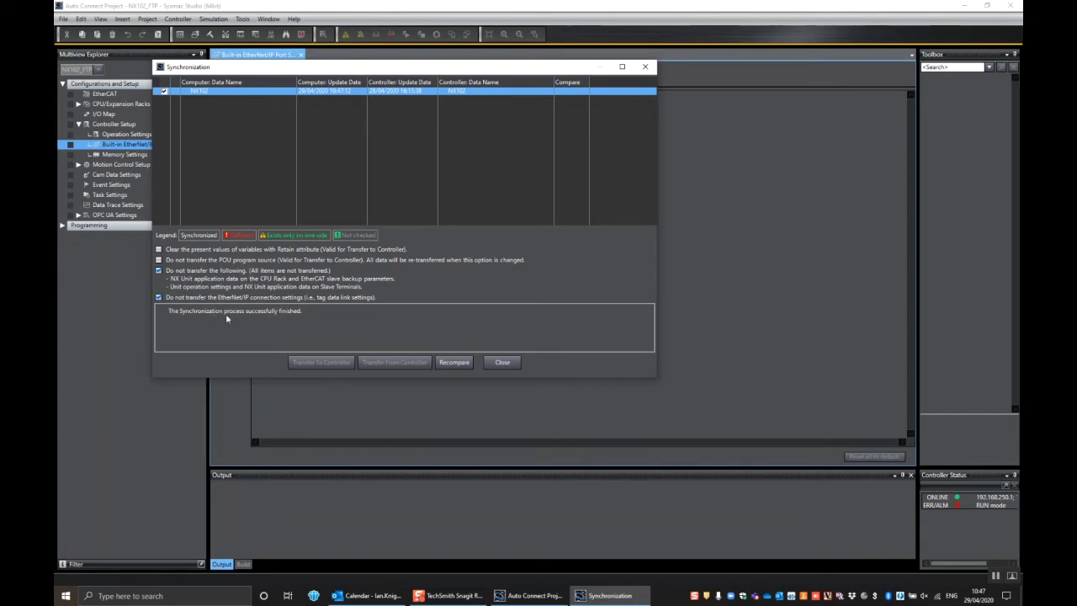
pyautogui.click(502, 362)
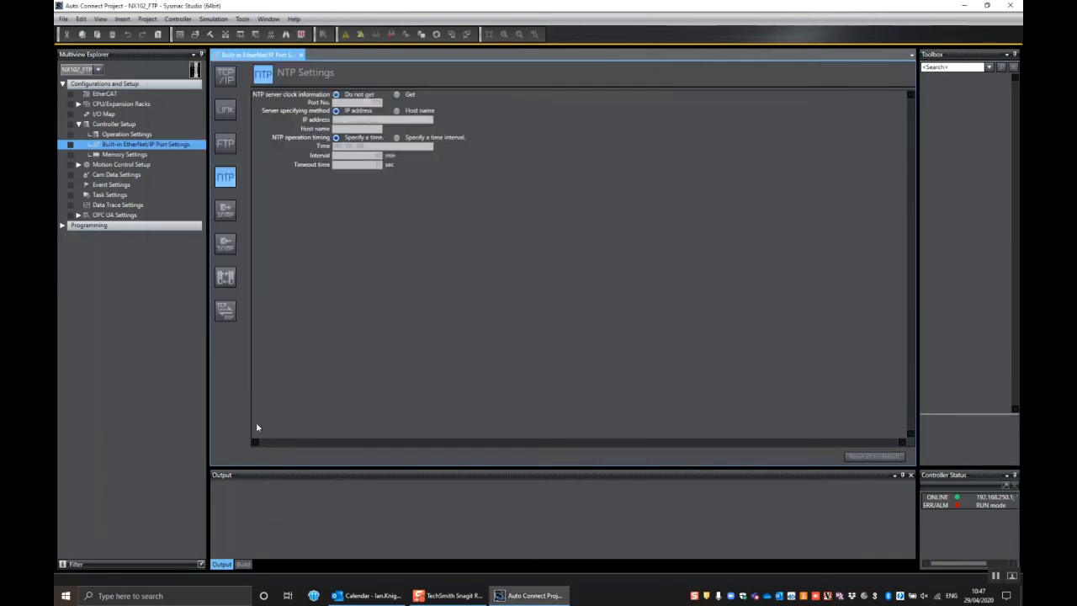
# Launch FileZilla from Windows search and reposition its window over Sysmac Studio.
pyautogui.click(242, 593)
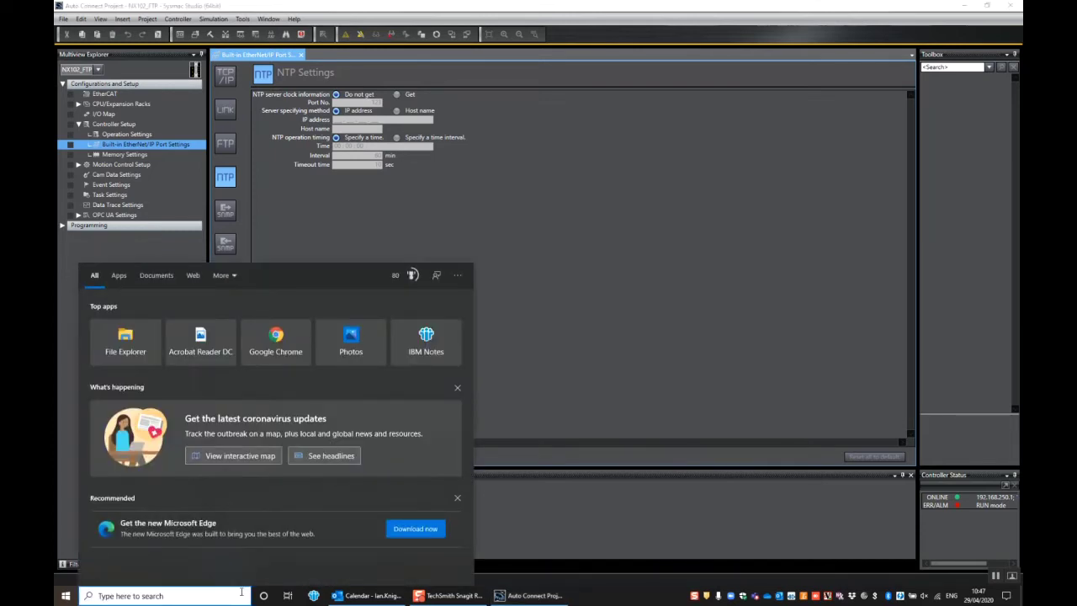
pyautogui.write('fil')
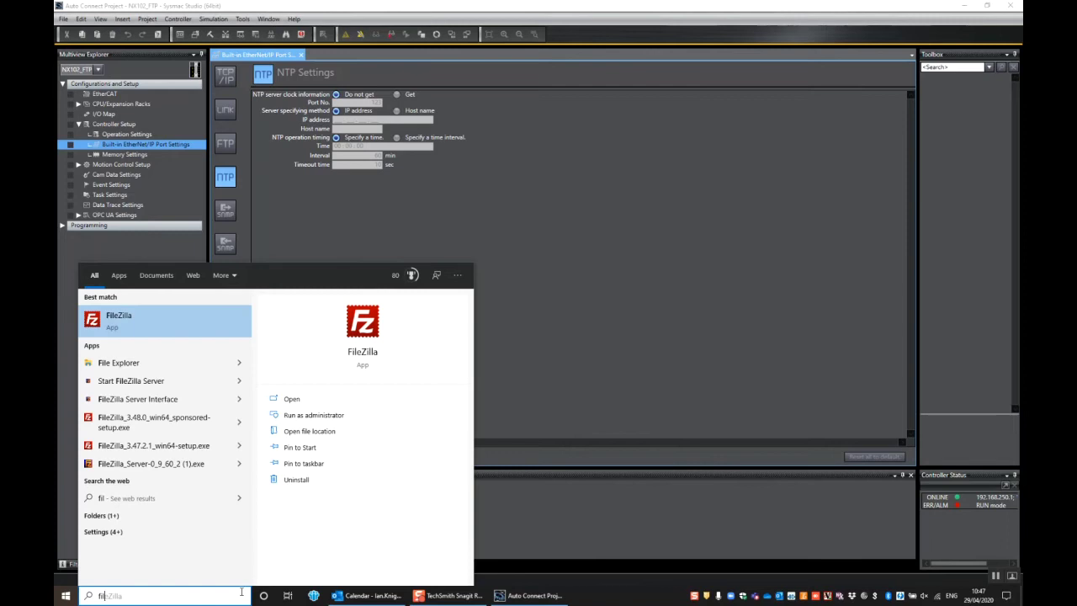
pyautogui.click(151, 323)
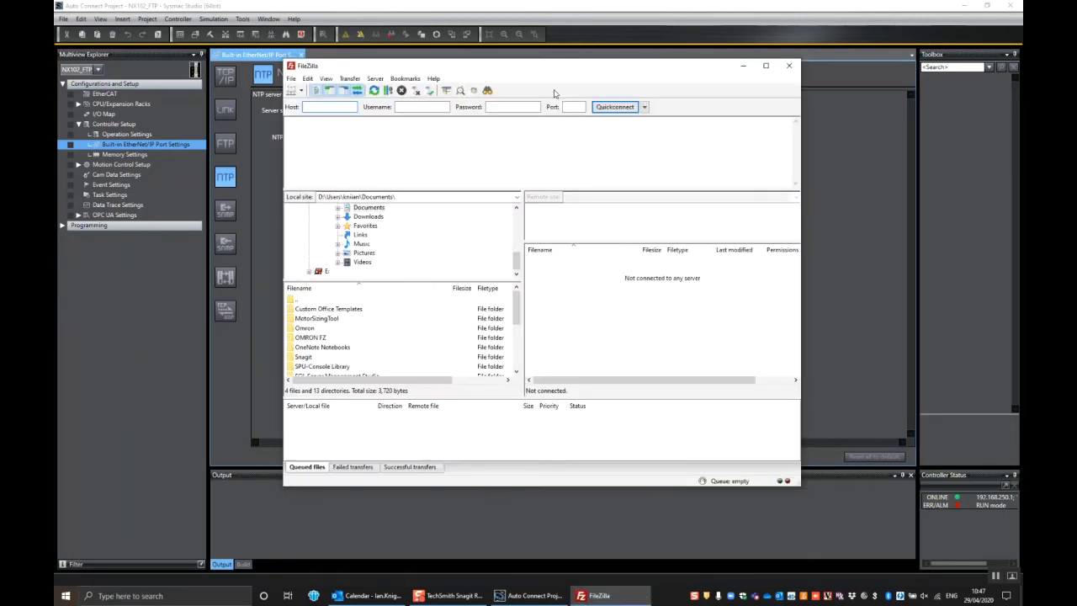
pyautogui.moveTo(542, 69); pyautogui.dragTo(529, 87)
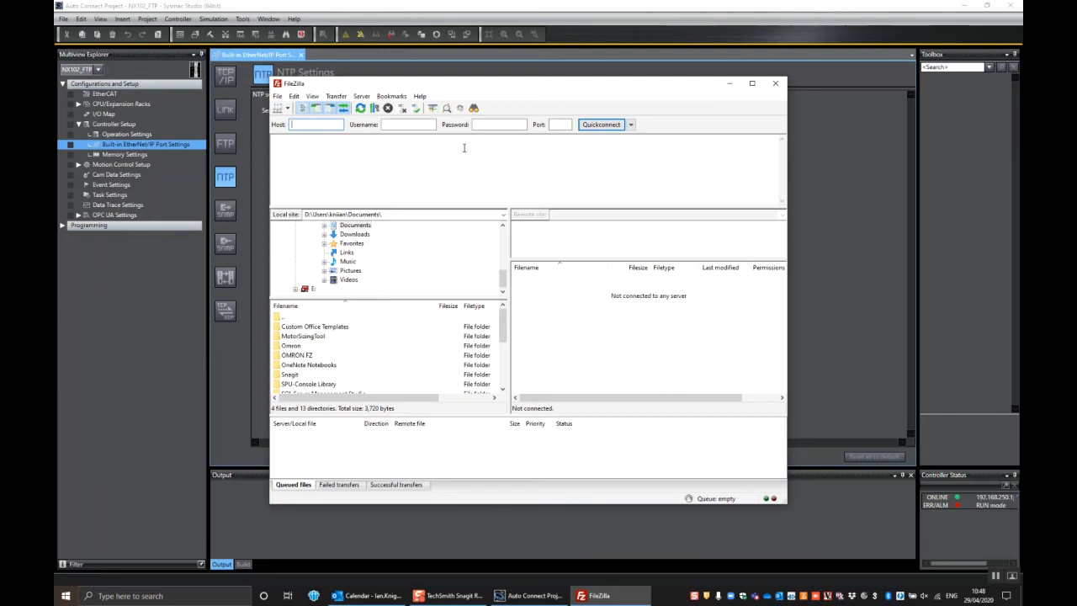
# Quickconnect to host 192.168.250.1 on port 21 using the FTP username and password.
pyautogui.moveTo(309, 124)
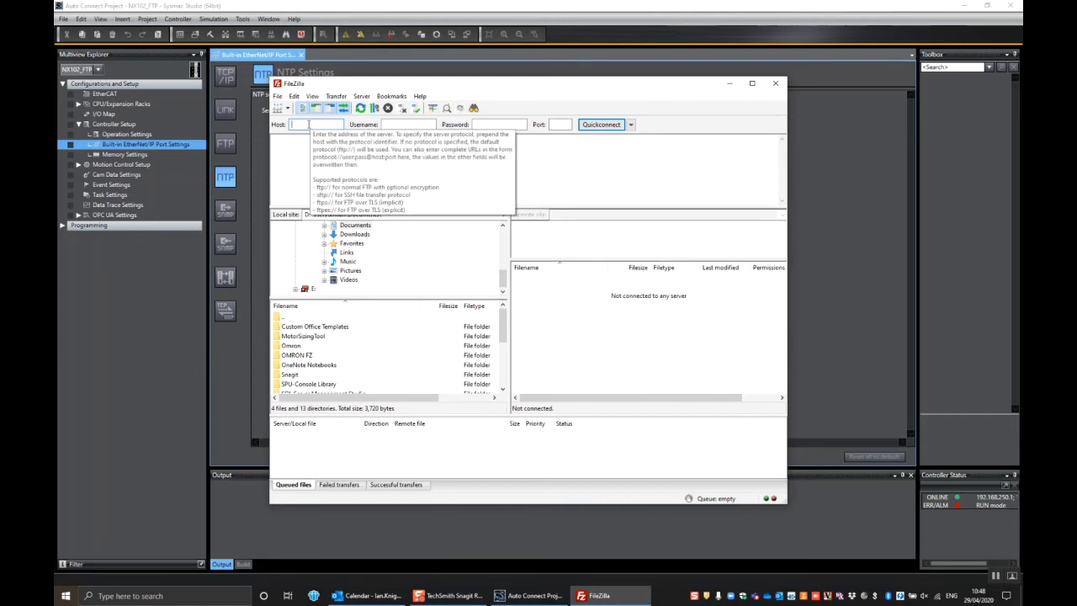
pyautogui.write('92.1')
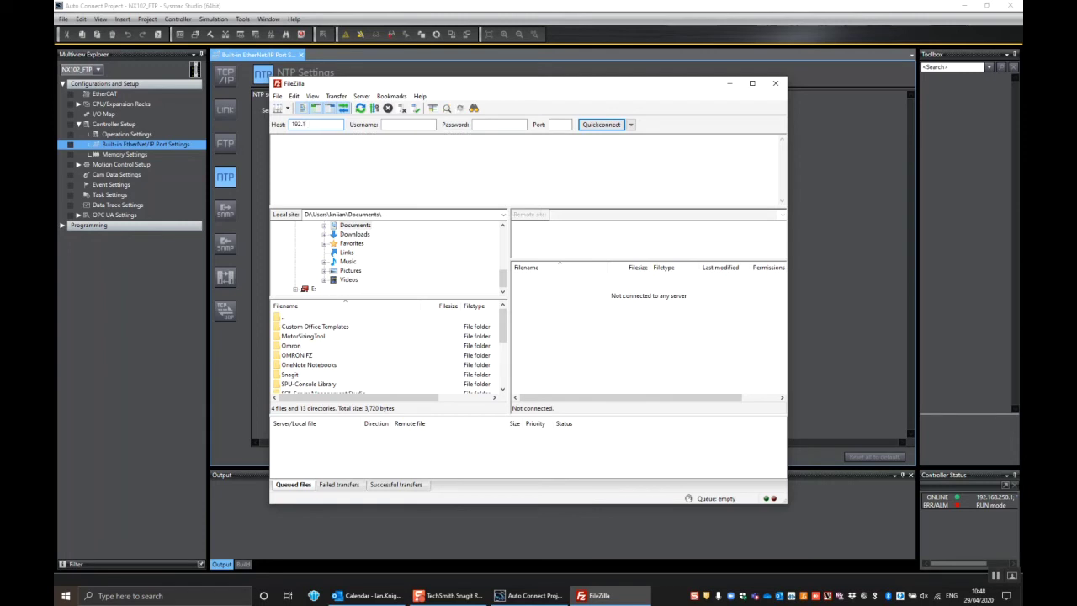
pyautogui.write('68.250.1')
pyautogui.press('Tab')
pyautogui.write('omronft')
pyautogui.press('Tab')
pyautogui.click(557, 124)
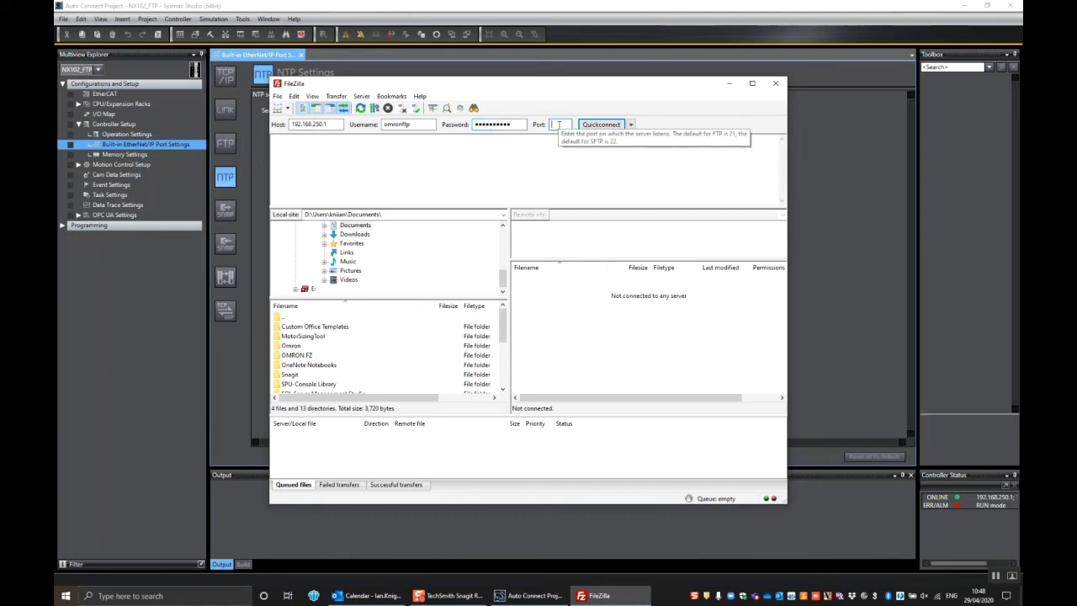
pyautogui.write('21')
pyautogui.click(601, 125)
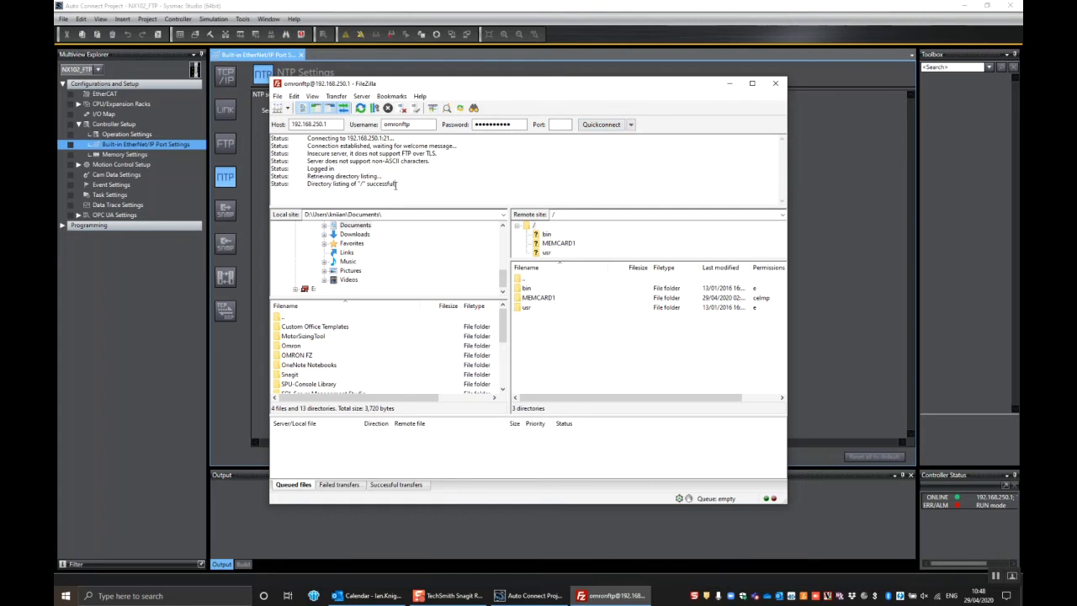
# Check the connection log messages and open the controller's MEMCARD1 folder.
pyautogui.moveTo(397, 186); pyautogui.dragTo(267, 135)
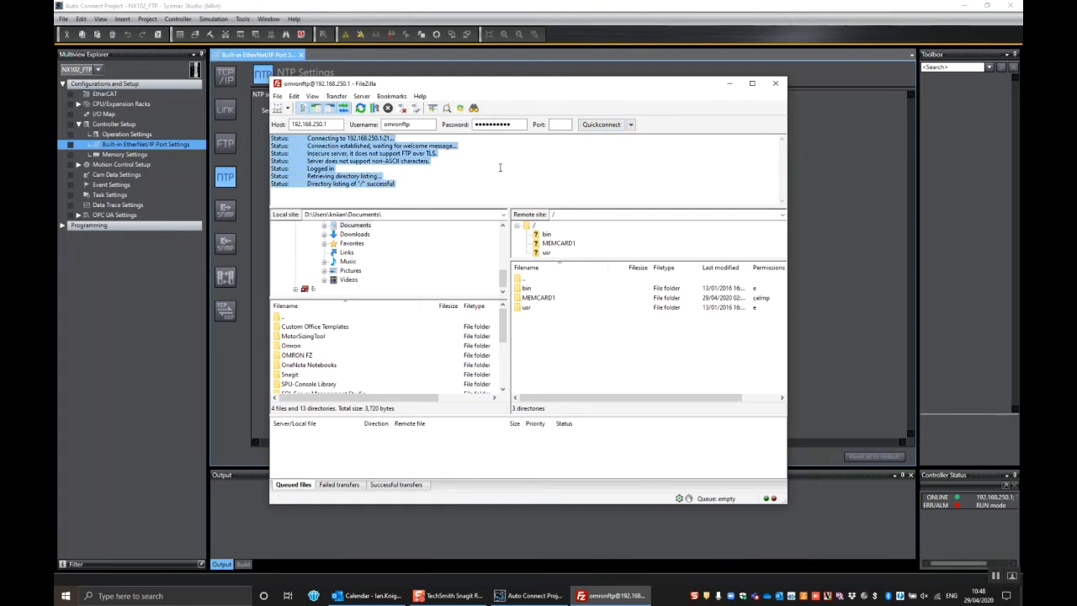
pyautogui.moveTo(433, 184); pyautogui.dragTo(287, 180)
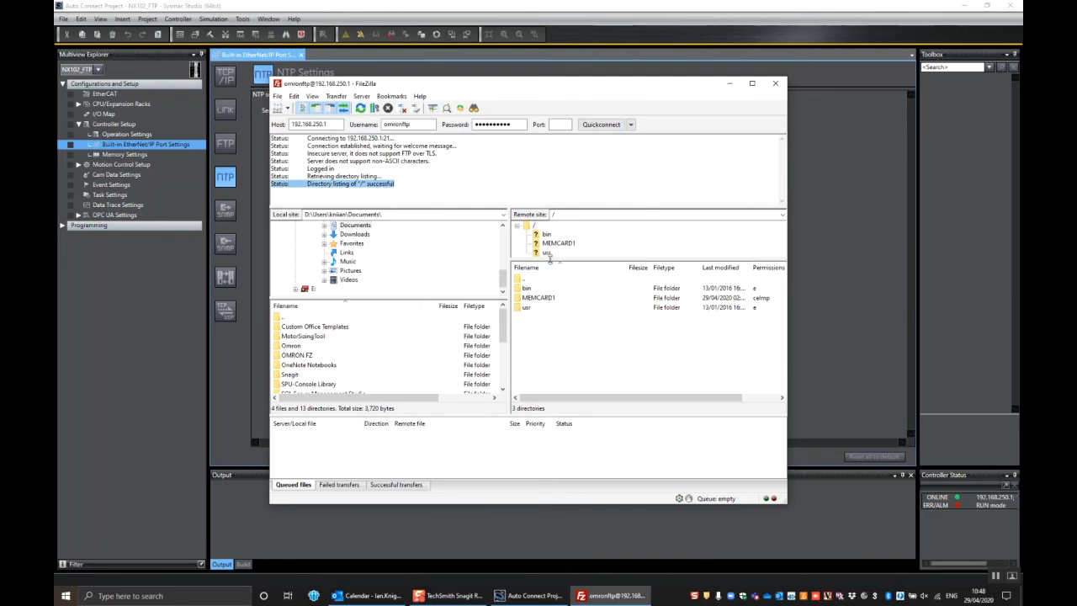
pyautogui.moveTo(550, 263); pyautogui.dragTo(549, 297)
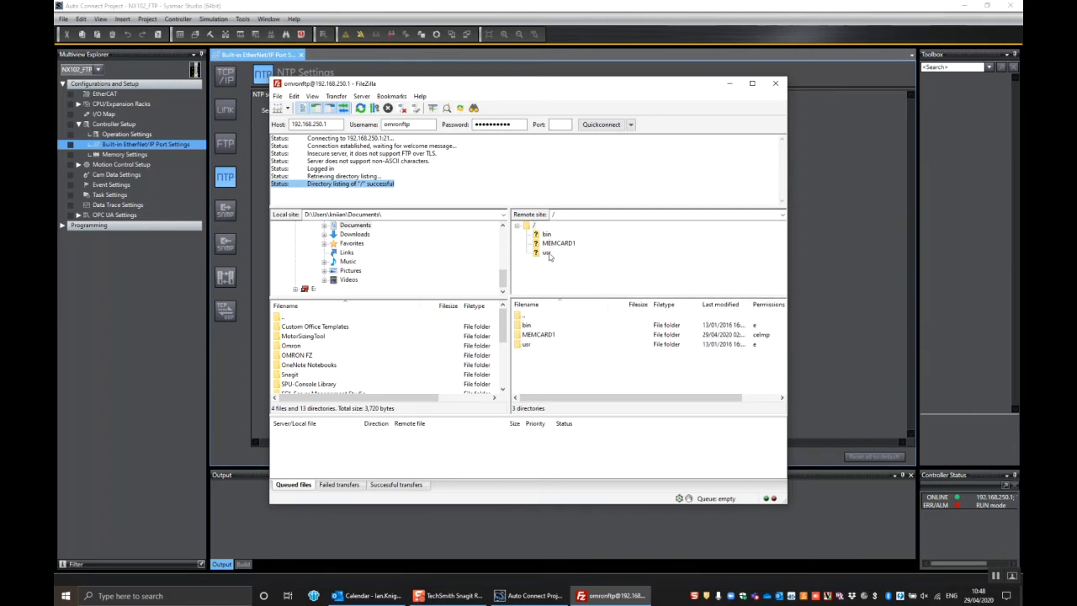
pyautogui.click(549, 337)
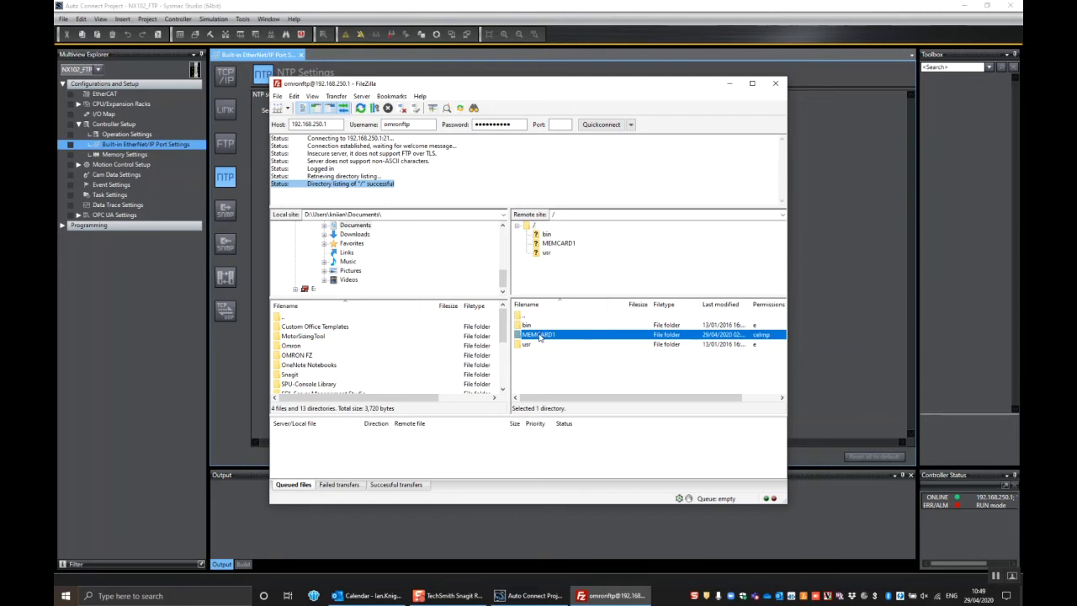
pyautogui.doubleClick(539, 335)
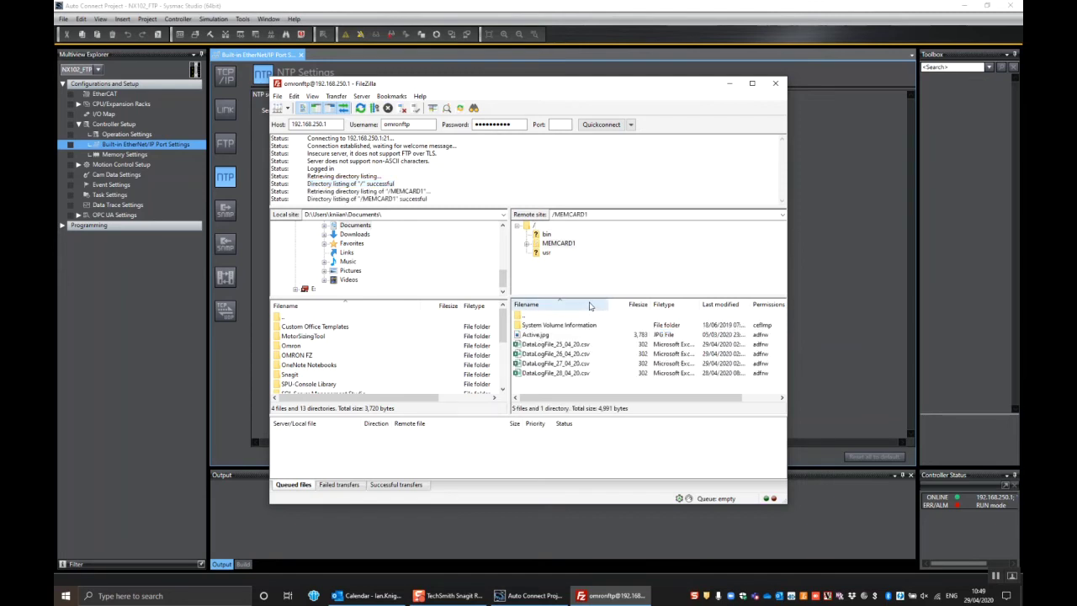
# Step through the DataLogFile CSVs to DataLogFile_28_04_20.csv, then return to Sysmac Studio.
pyautogui.click(562, 344)
pyautogui.click(562, 354)
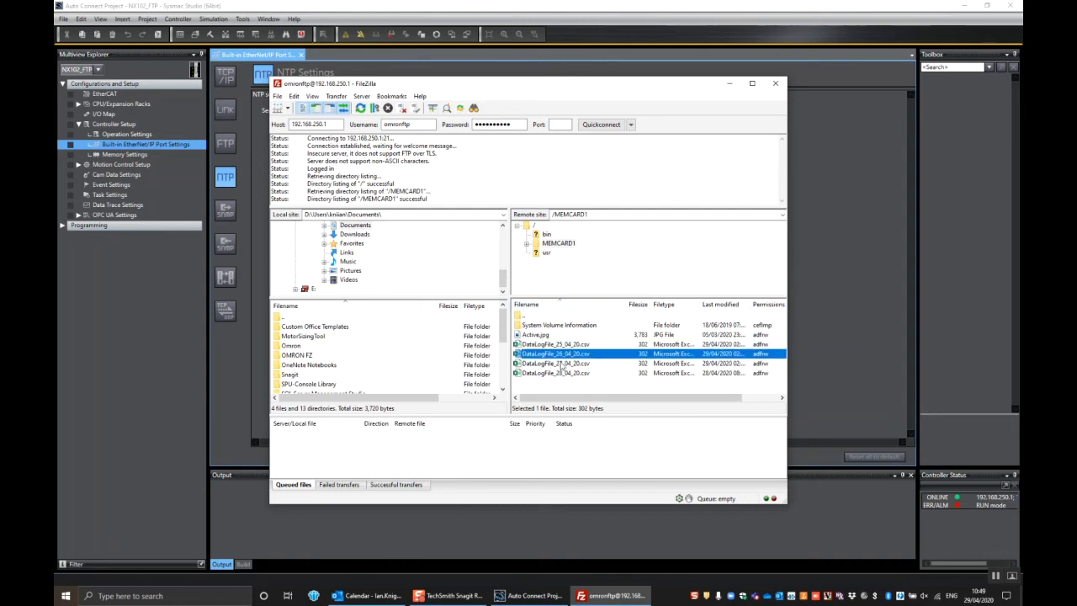
pyautogui.click(562, 362)
pyautogui.click(561, 373)
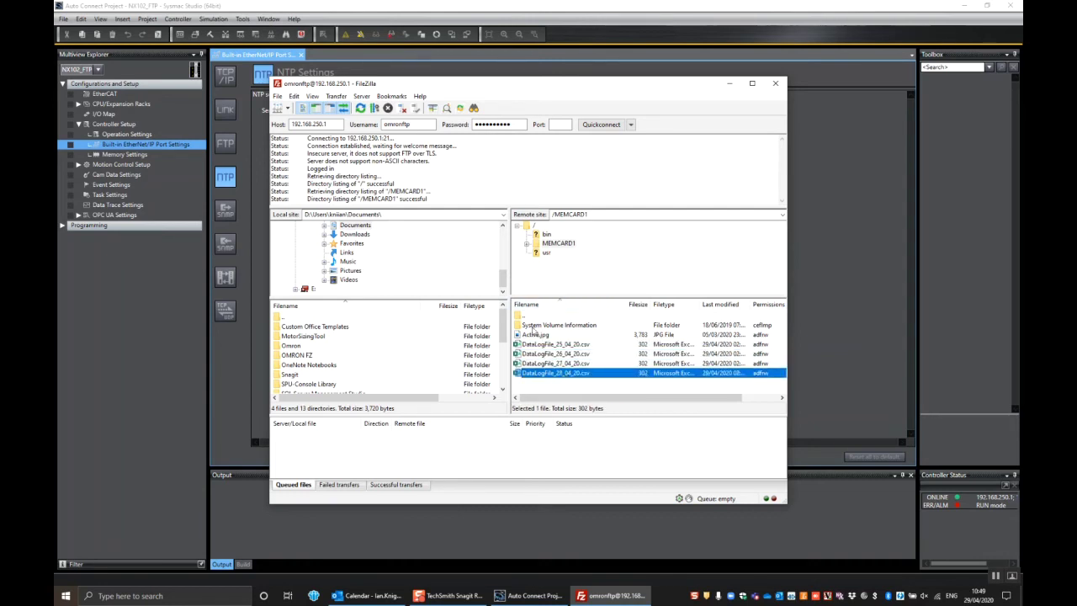
pyautogui.click(535, 336)
pyautogui.click(538, 344)
pyautogui.click(541, 354)
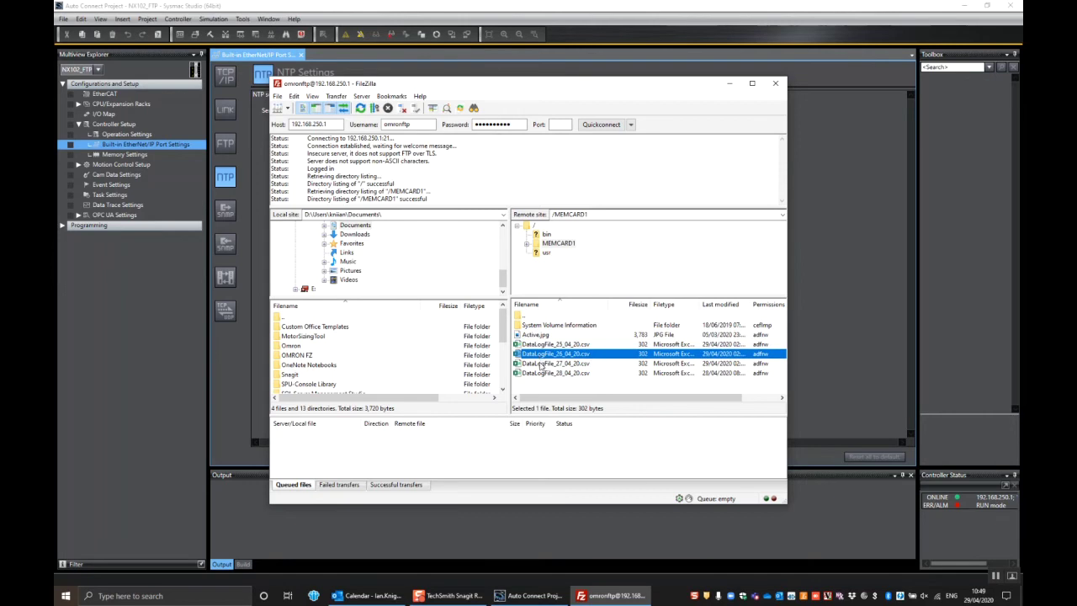
pyautogui.click(542, 363)
pyautogui.click(543, 376)
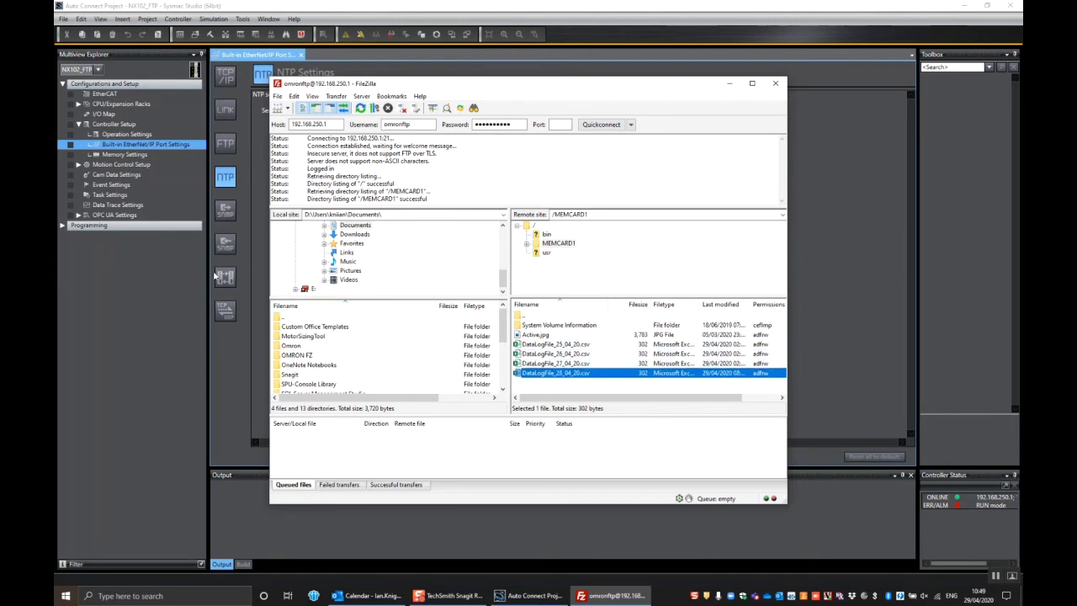
pyautogui.click(190, 270)
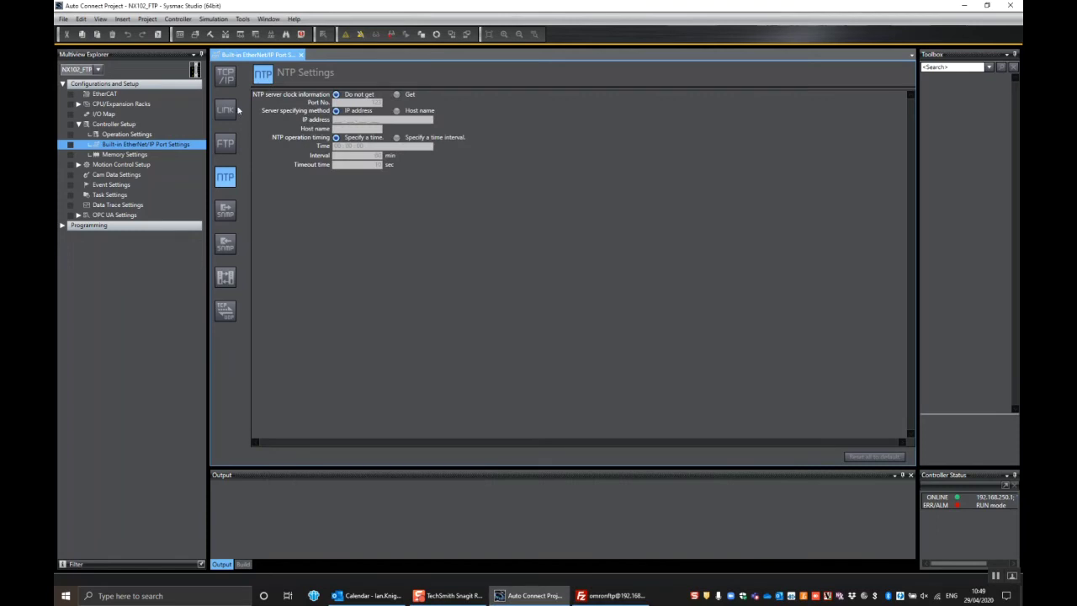
pyautogui.click(178, 20)
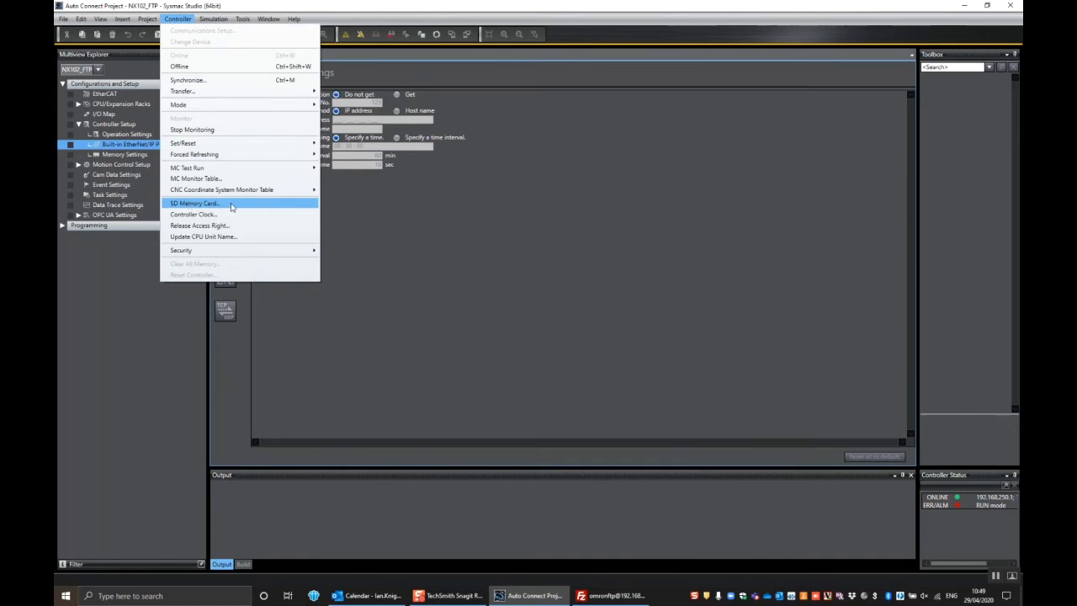
pyautogui.click(232, 207)
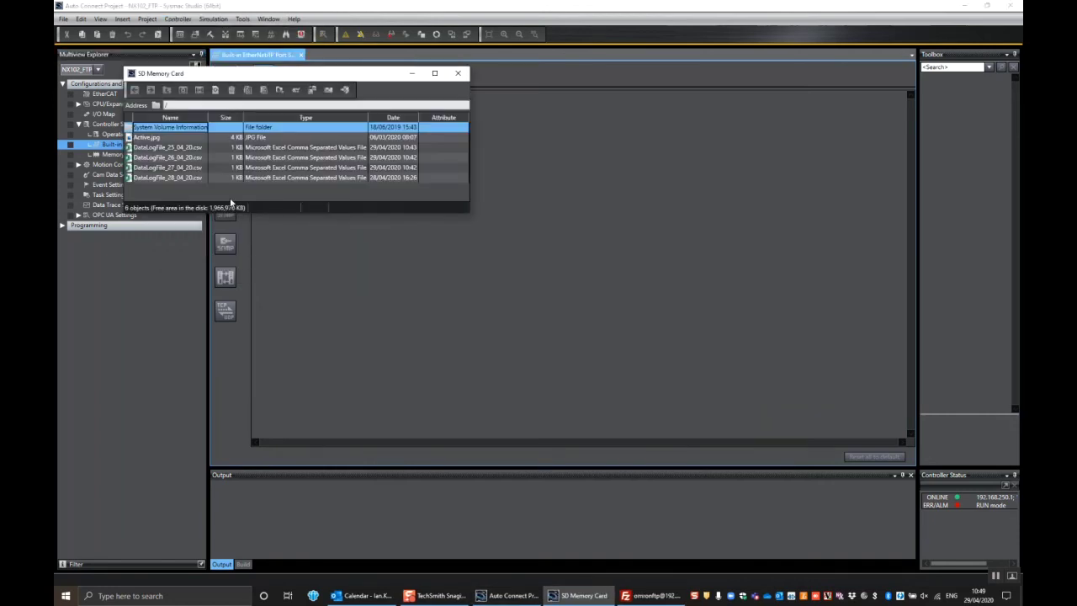
pyautogui.click(169, 137)
pyautogui.click(170, 147)
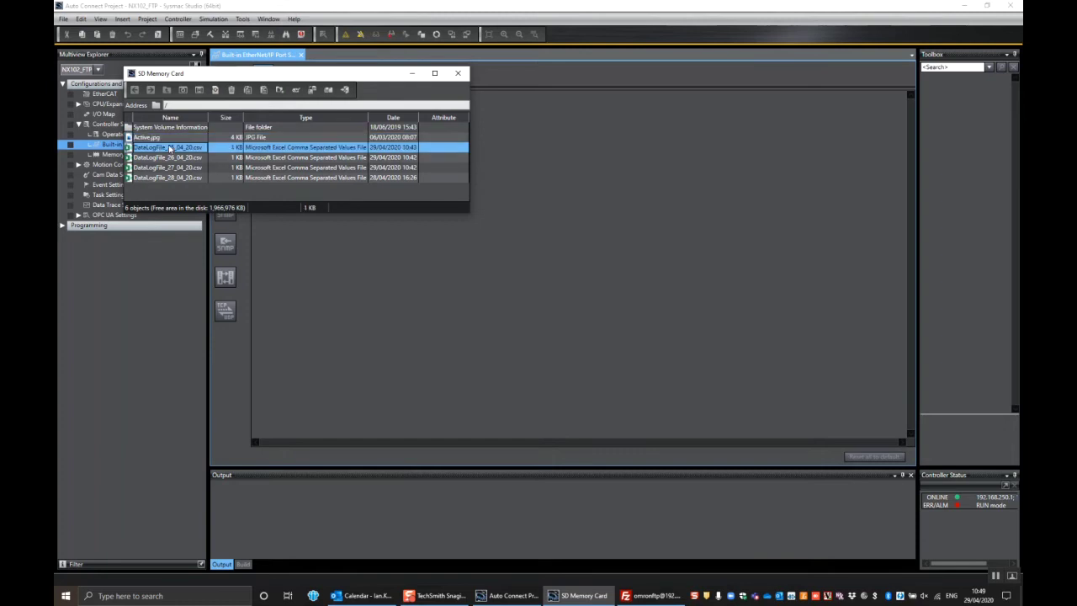
pyautogui.click(171, 157)
pyautogui.click(172, 168)
pyautogui.click(173, 178)
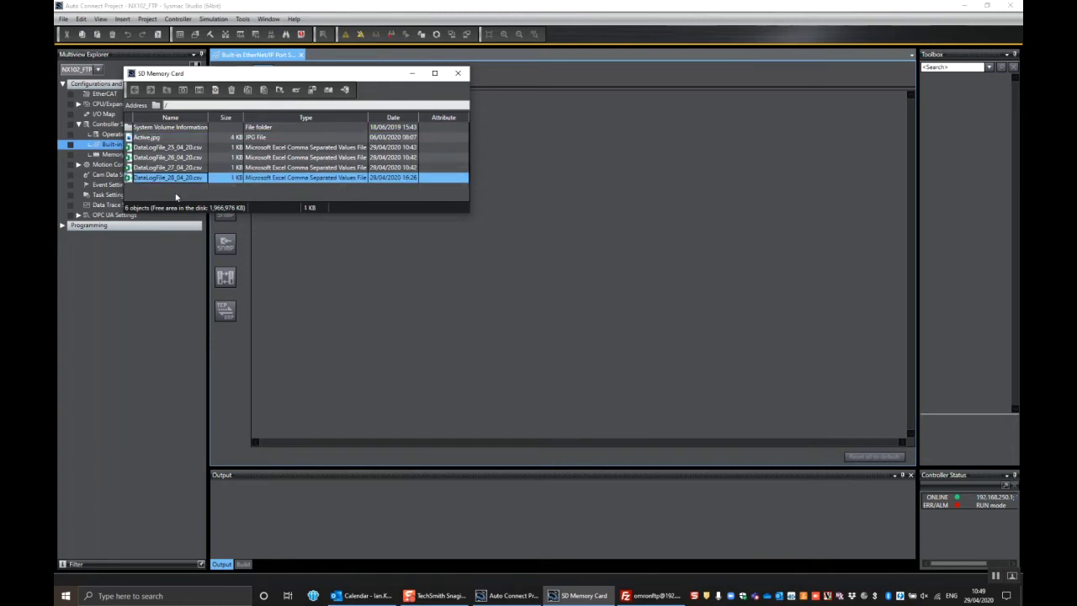
pyautogui.moveTo(268, 74); pyautogui.dragTo(295, 83)
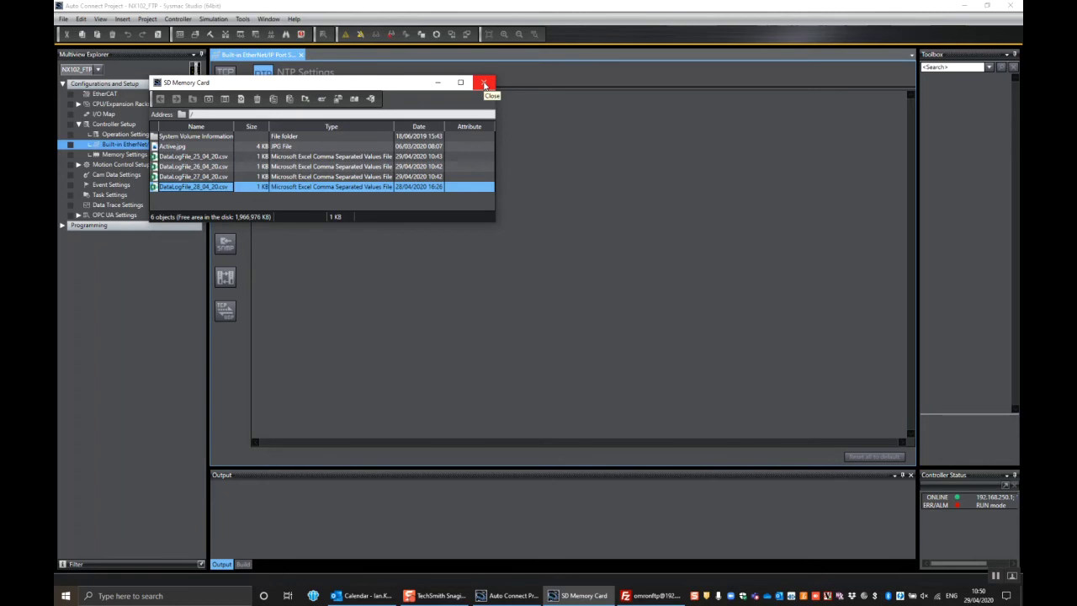
# Close the SD memory card viewer and set Documents as FileZilla's local destination.
pyautogui.click(484, 82)
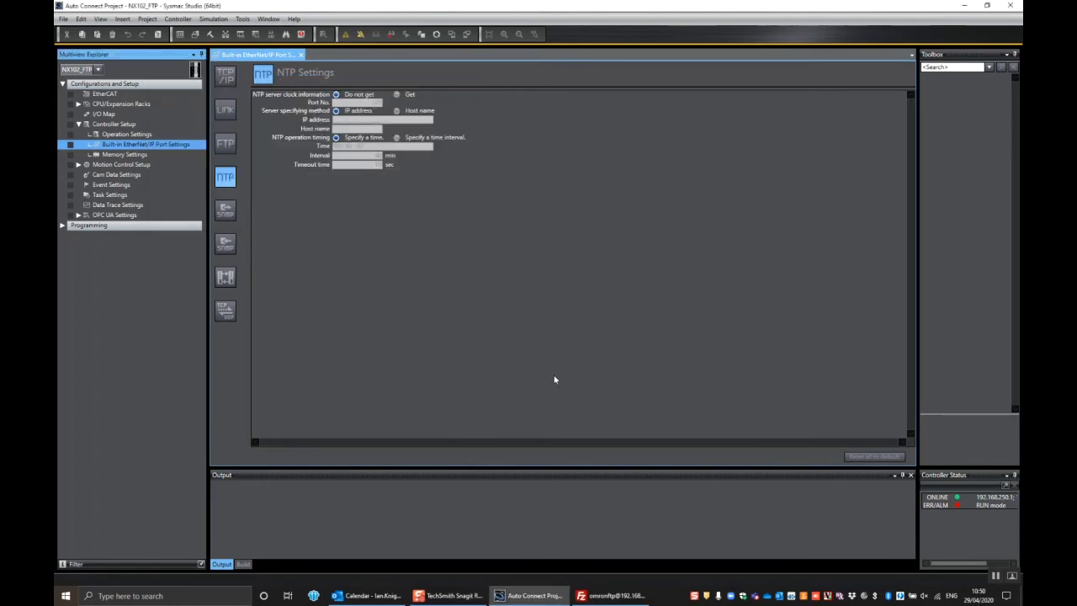
pyautogui.click(609, 596)
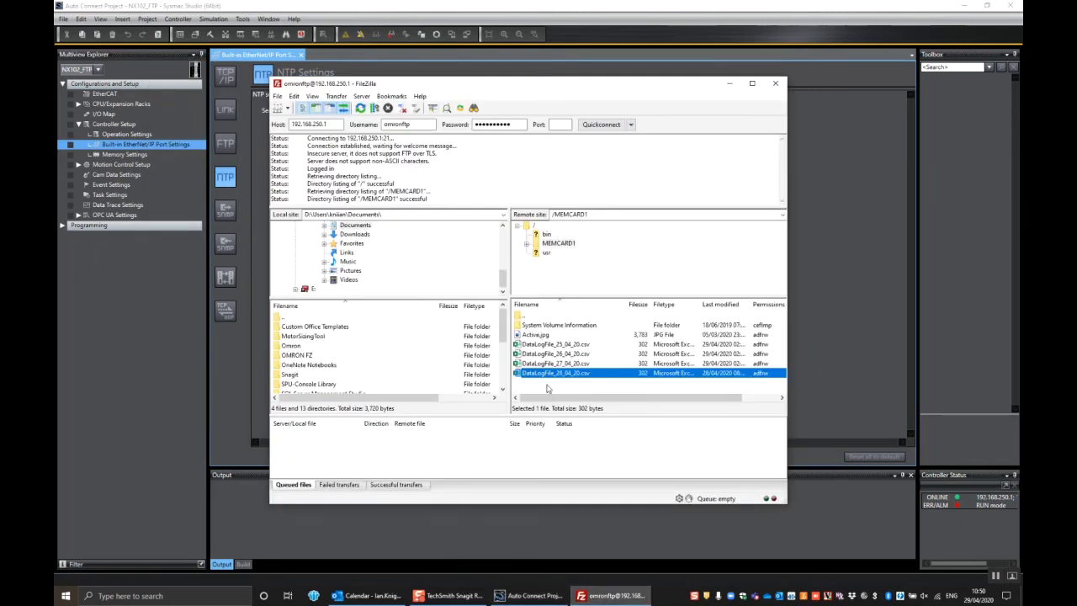
pyautogui.moveTo(508, 395); pyautogui.dragTo(528, 396)
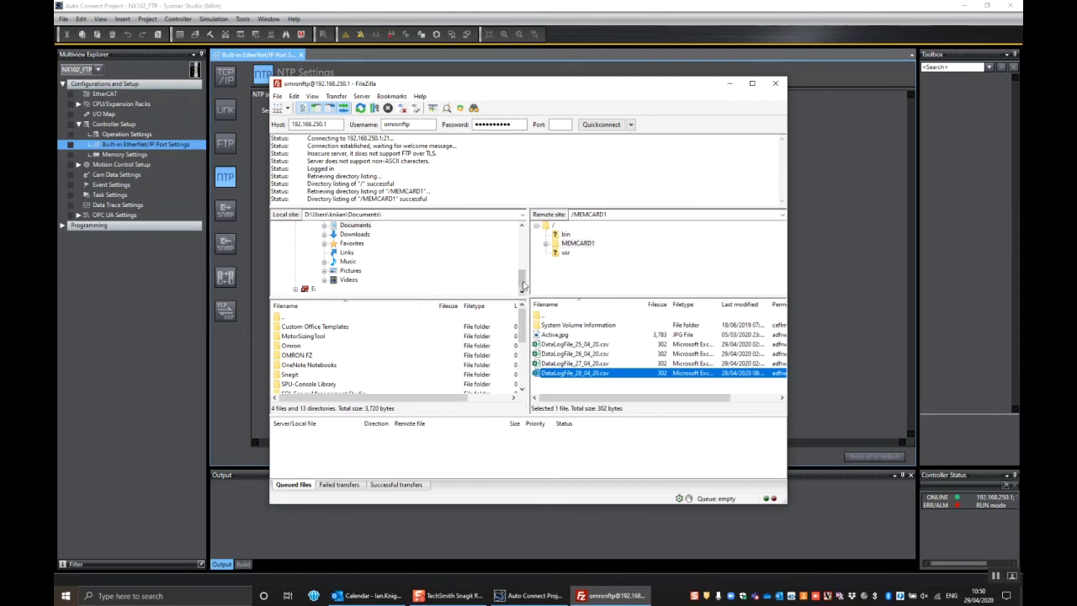
pyautogui.moveTo(522, 286); pyautogui.dragTo(522, 236)
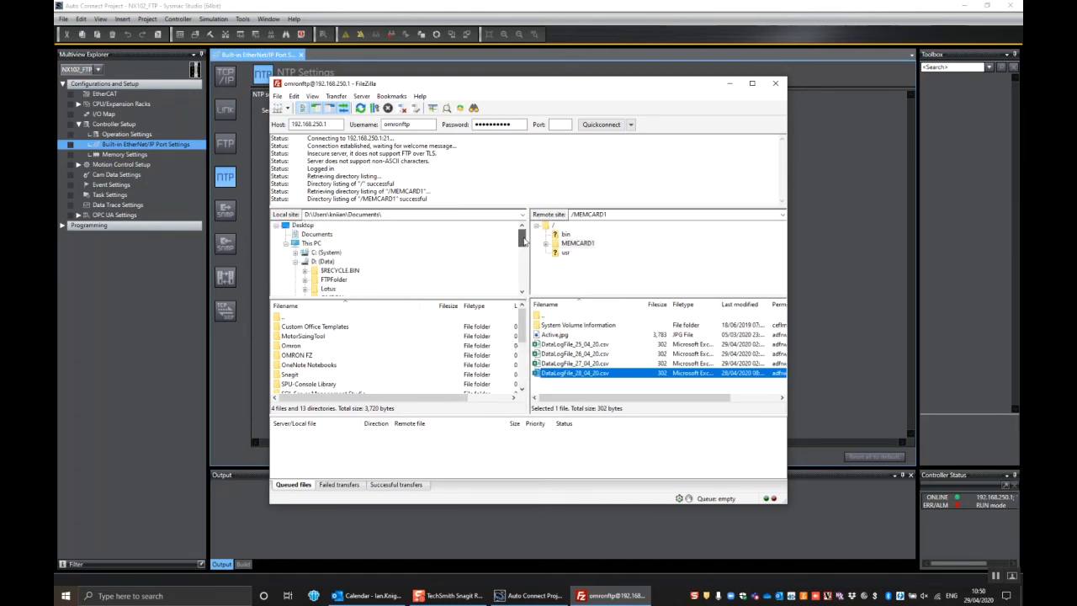
pyautogui.click(307, 237)
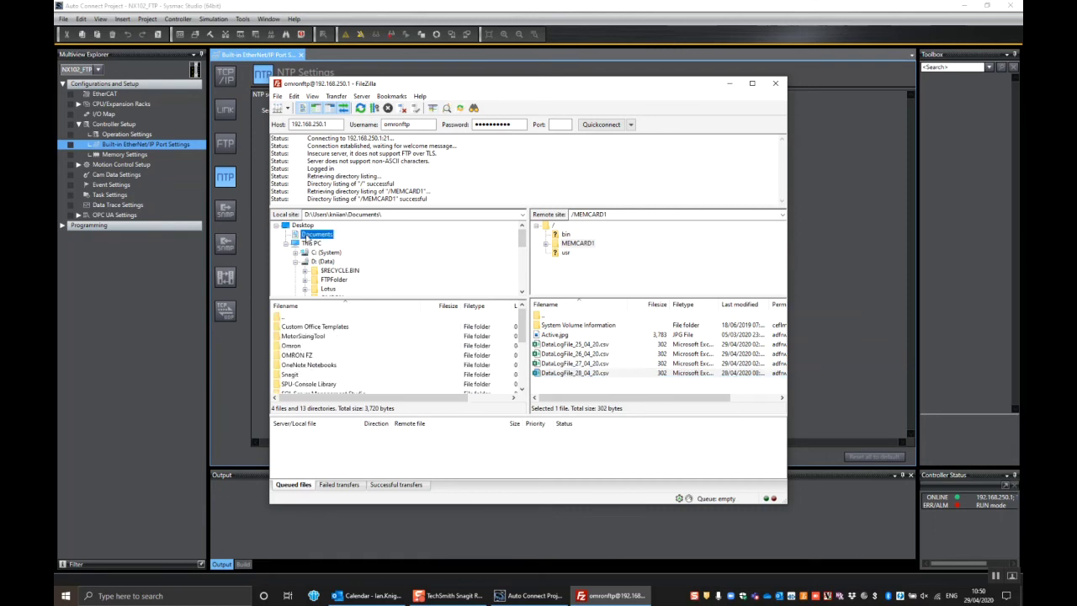
# Download the four DataLogFile CSVs into Documents, overwriting the existing local copy.
pyautogui.doubleClick(549, 374)
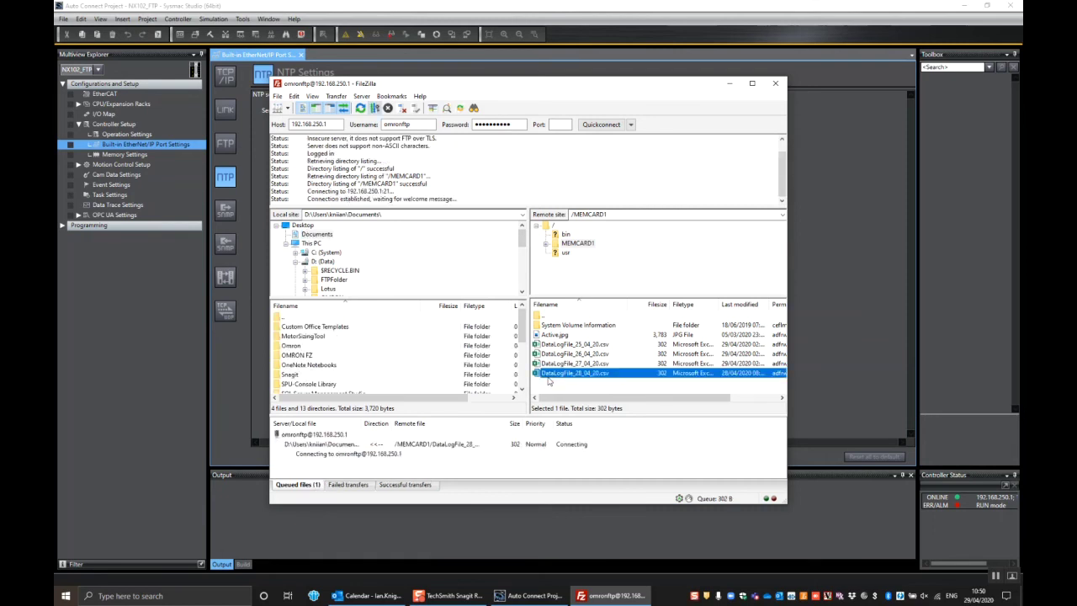
pyautogui.keyDown('shift'); pyautogui.click(548, 345); pyautogui.keyUp('shift')
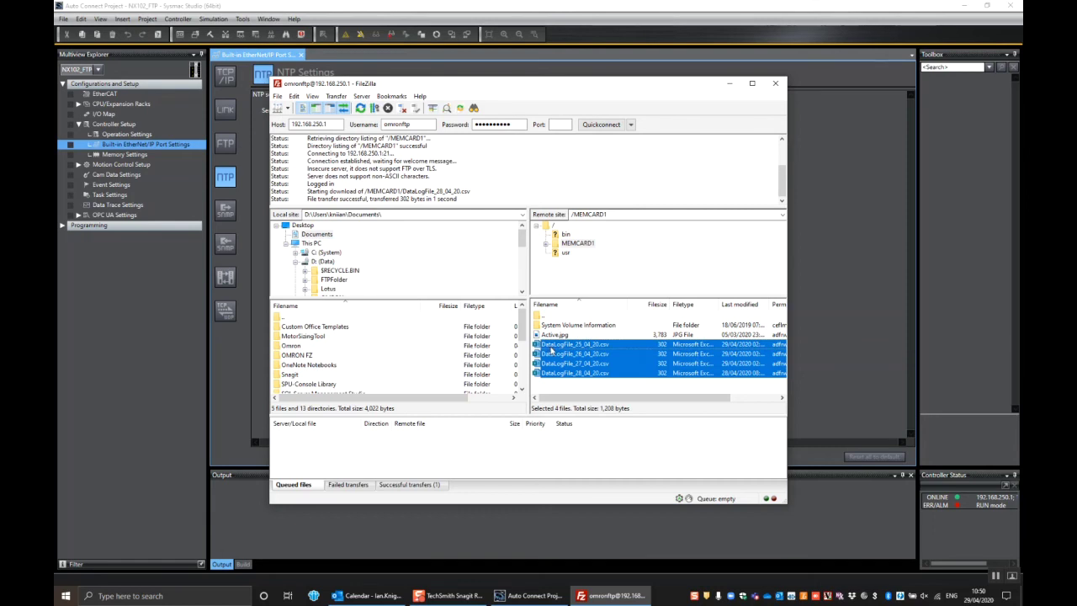
pyautogui.moveTo(548, 344); pyautogui.dragTo(313, 240)
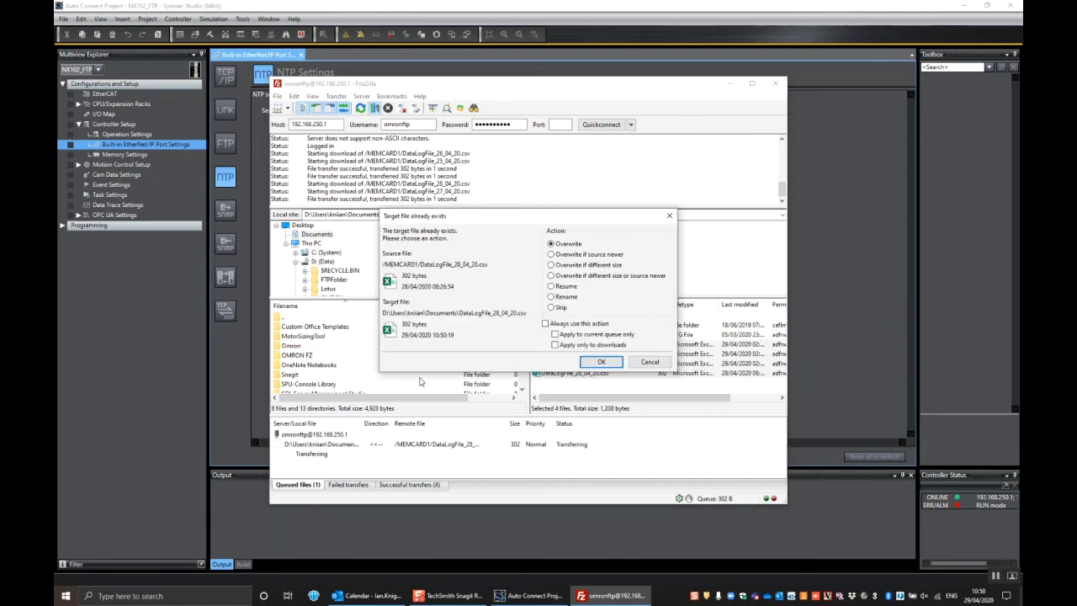
pyautogui.click(597, 362)
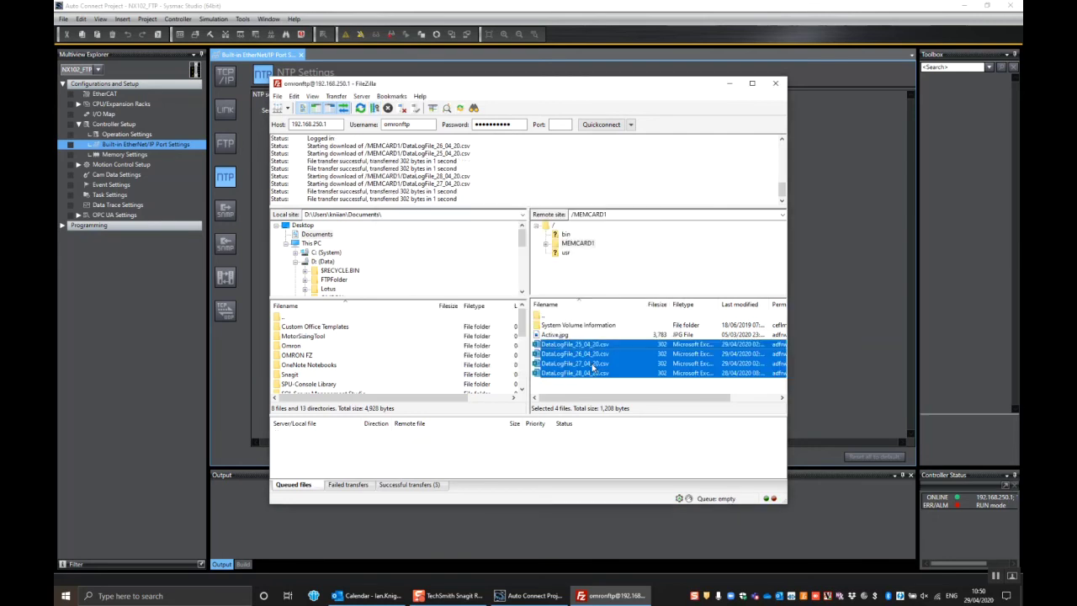
pyautogui.click(252, 594)
# Open the Documents library in File Explorer and select the four DataLogFile CSVs (25–28_04_20) to check them.
pyautogui.click(137, 346)
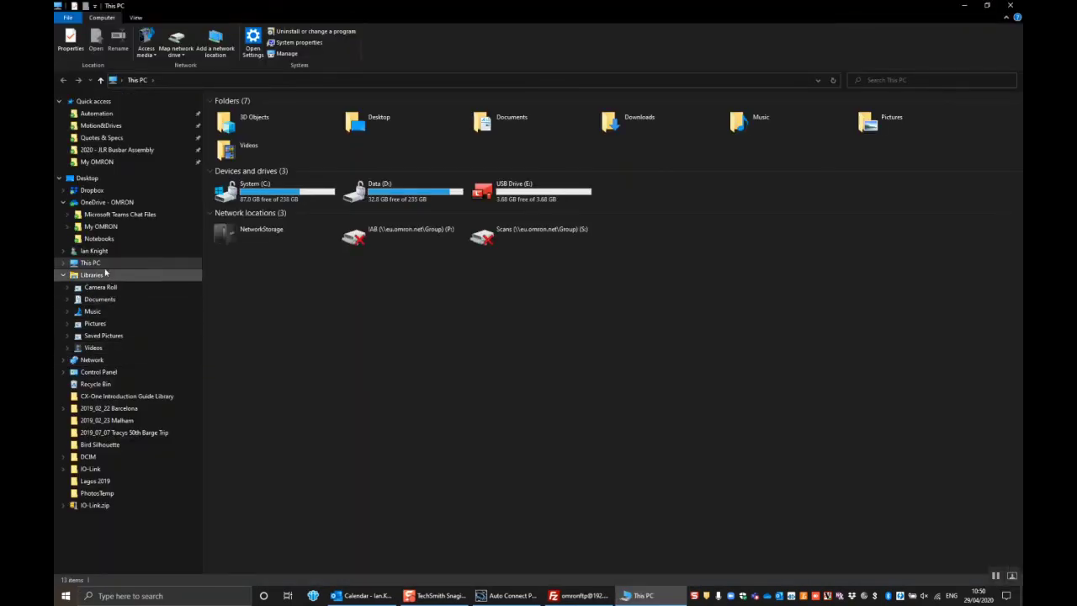
pyautogui.click(99, 301)
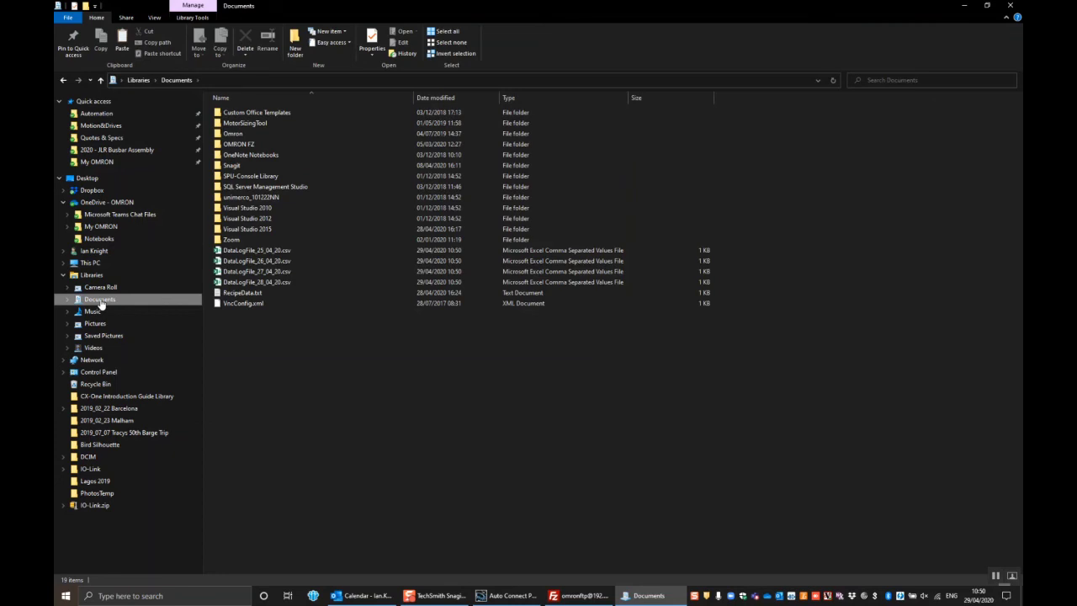
pyautogui.click(252, 250)
pyautogui.keyDown('shift'); pyautogui.click(237, 282); pyautogui.keyUp('shift')
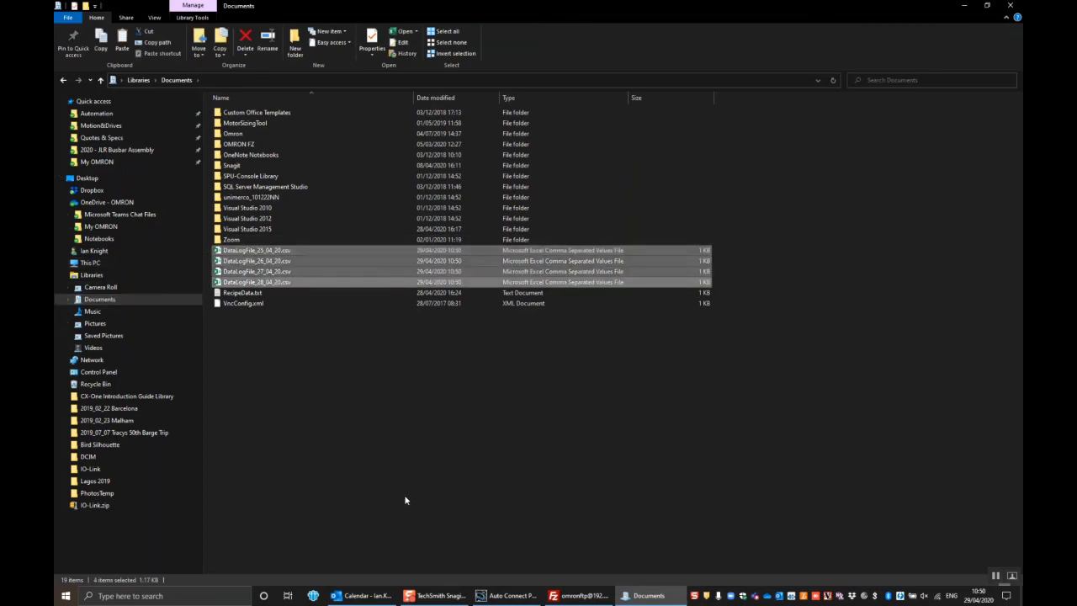
pyautogui.click(425, 444)
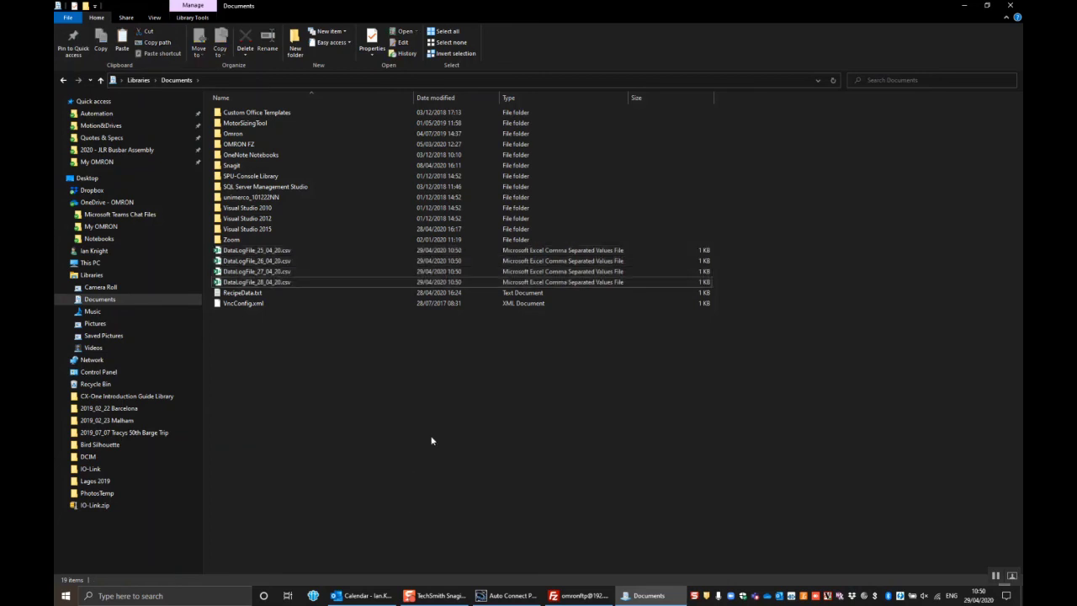
# Select RecipeData.txt and VncConfig.xml in Documents to confirm they are present.
pyautogui.click(247, 293)
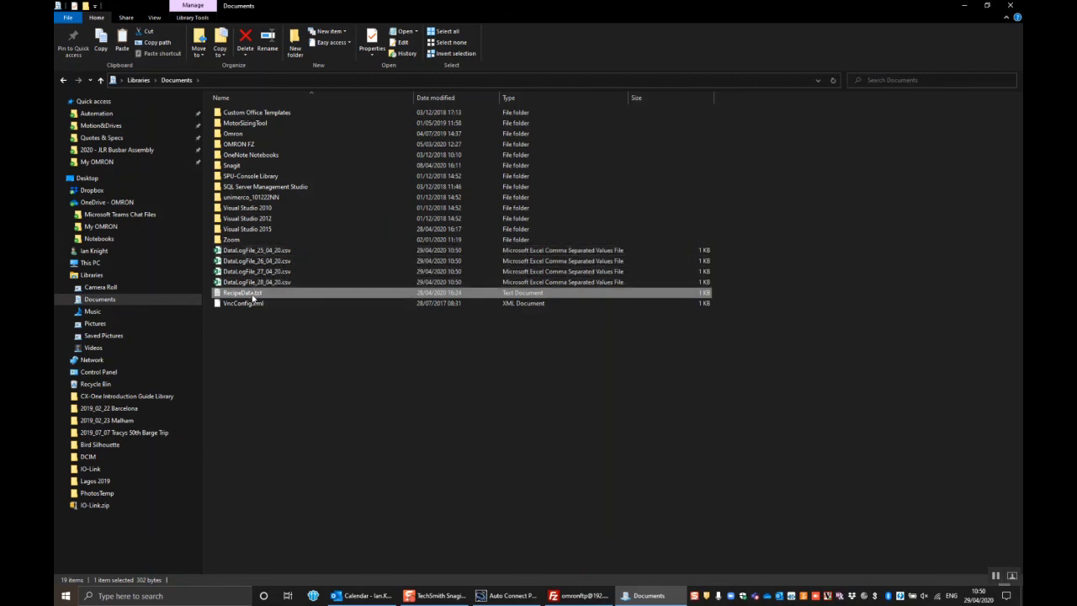
pyautogui.click(333, 305)
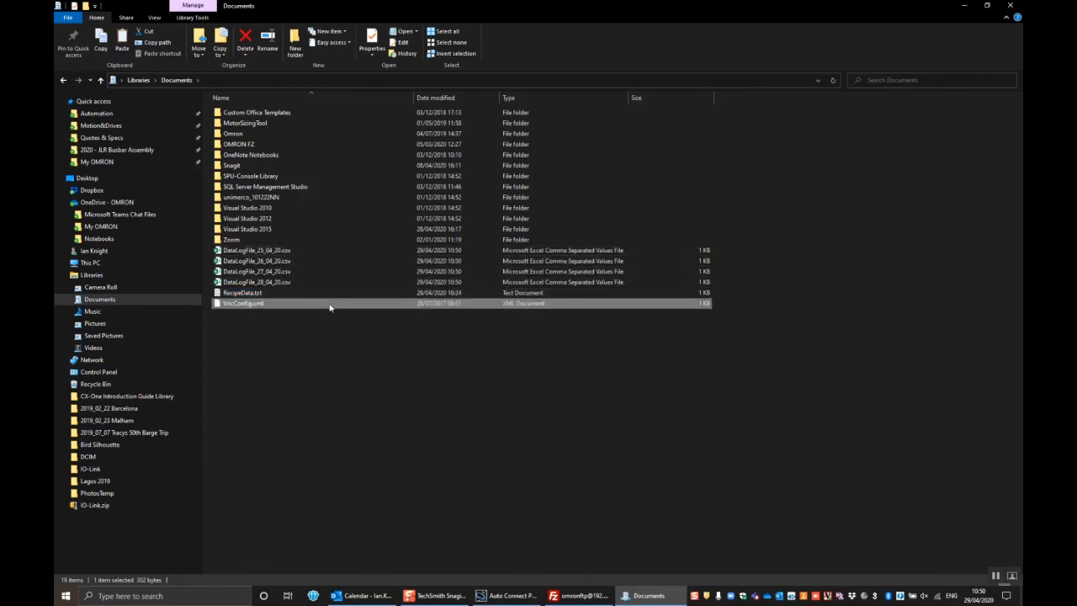
pyautogui.click(326, 295)
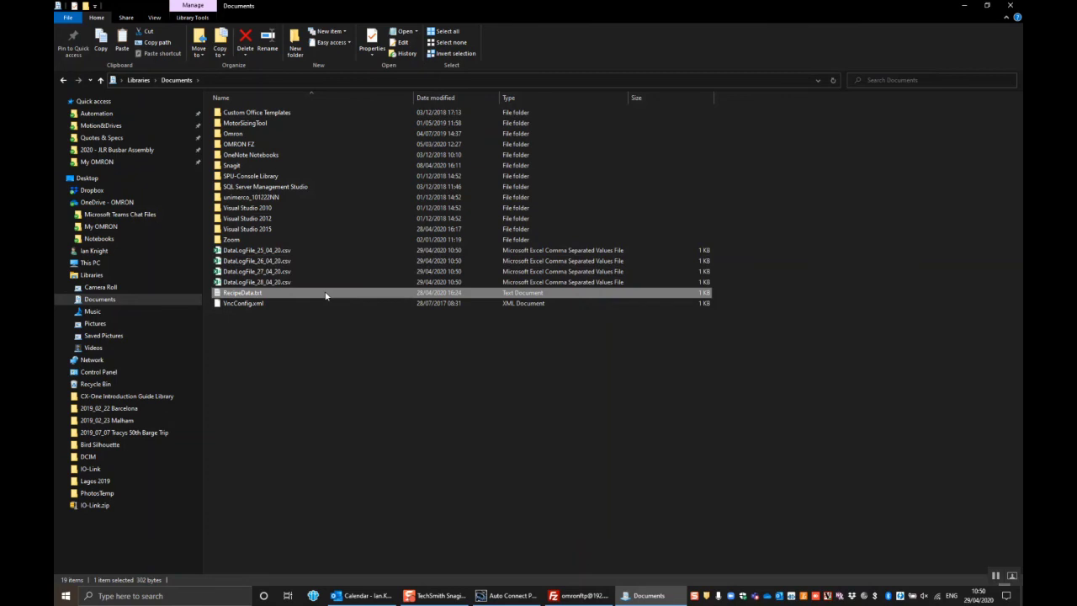
# Upload RecipeData.txt (302 bytes) from the local Documents folder into the SD card's /MEMCARD1 folder.
pyautogui.click(579, 596)
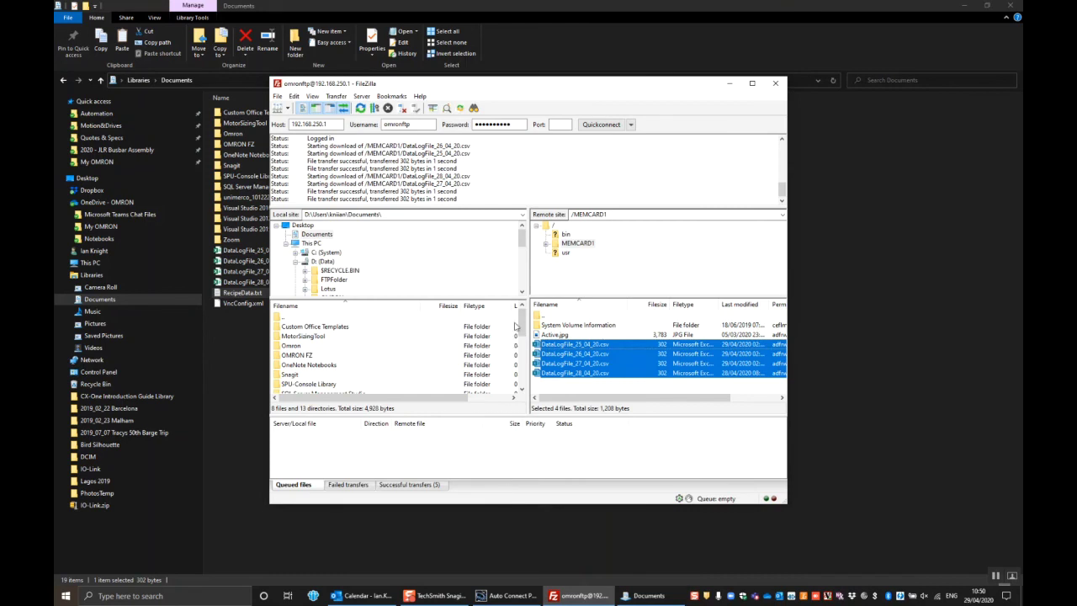
pyautogui.moveTo(522, 325); pyautogui.dragTo(521, 379)
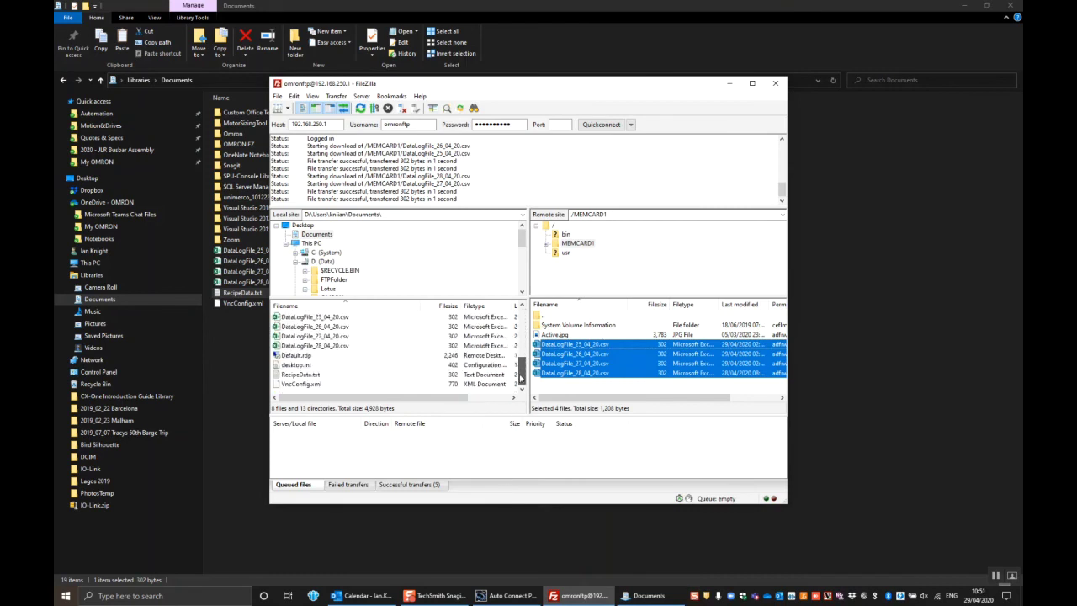
pyautogui.click(301, 374)
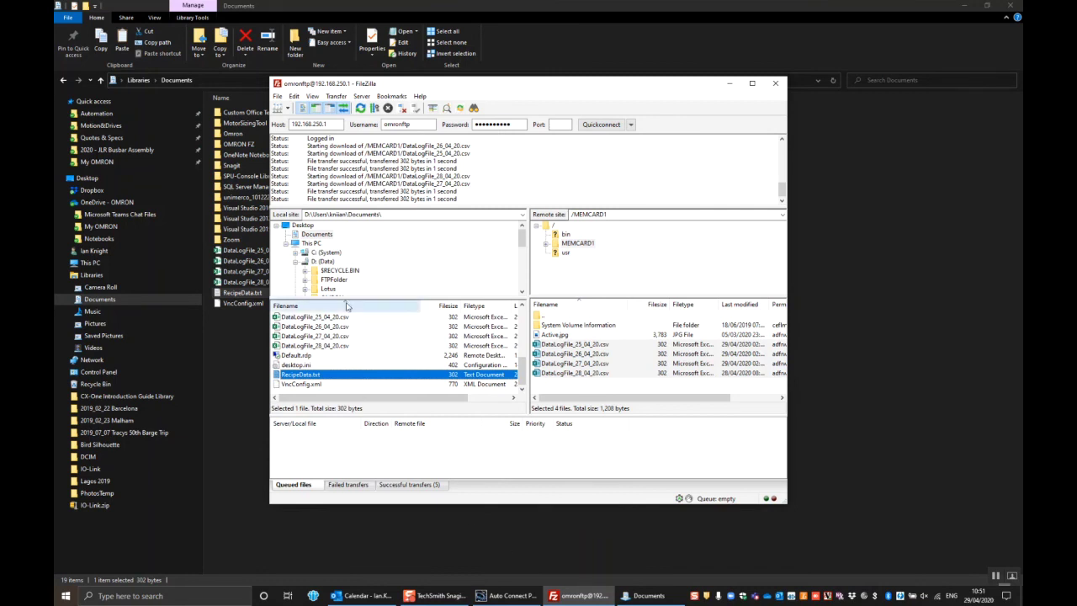
pyautogui.click(376, 215)
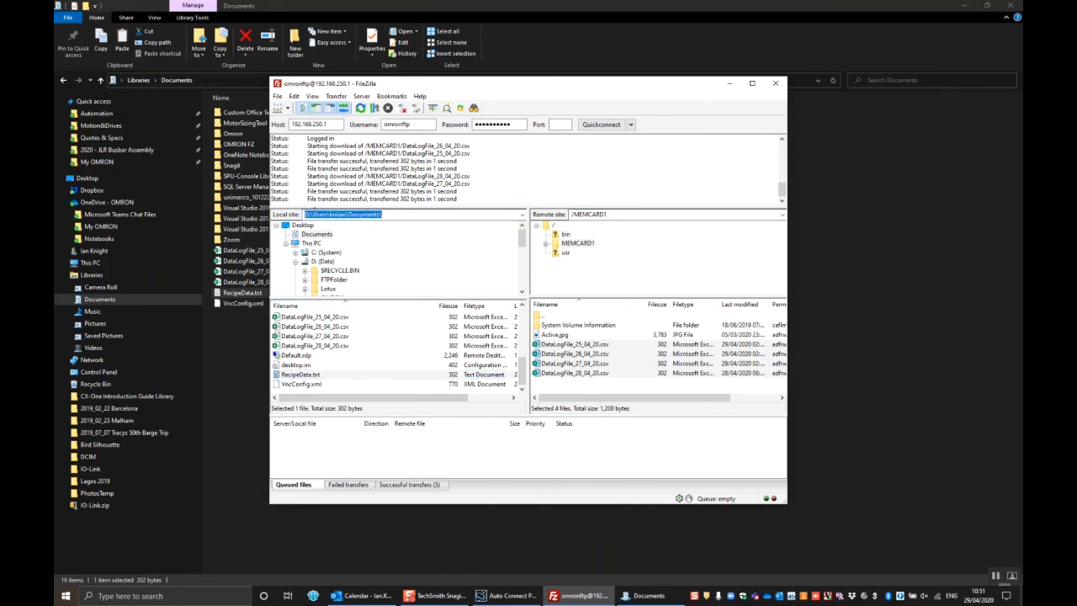
pyautogui.click(313, 377)
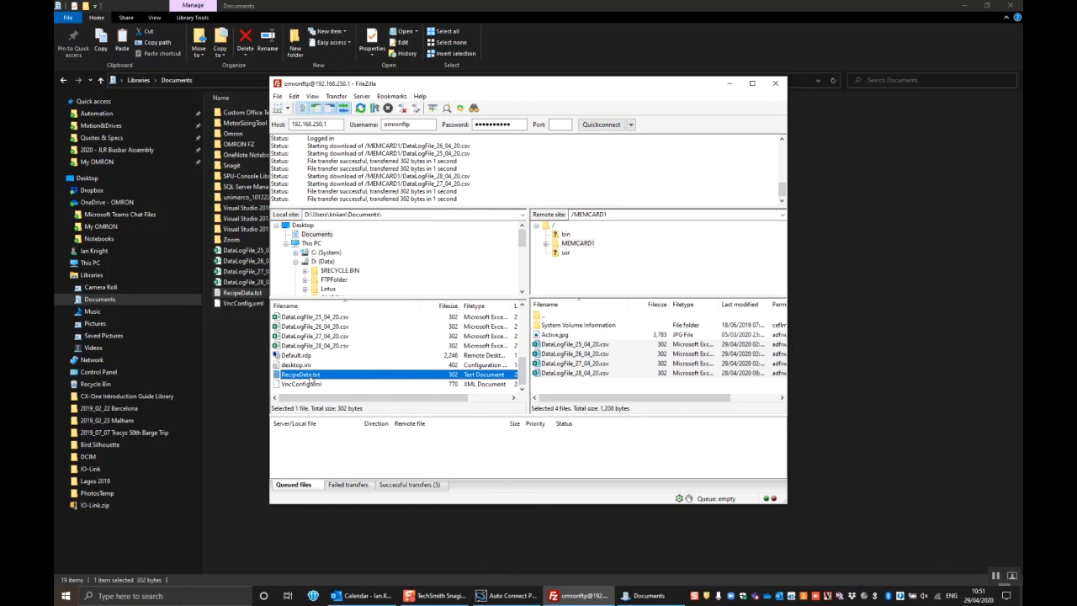
pyautogui.moveTo(324, 375); pyautogui.dragTo(572, 392)
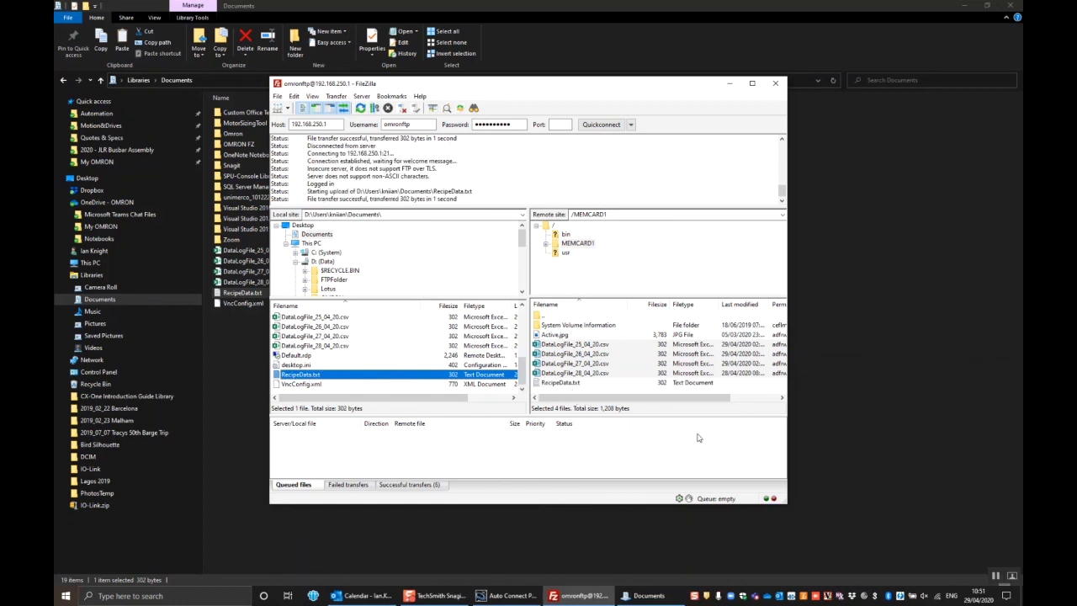
pyautogui.click(507, 596)
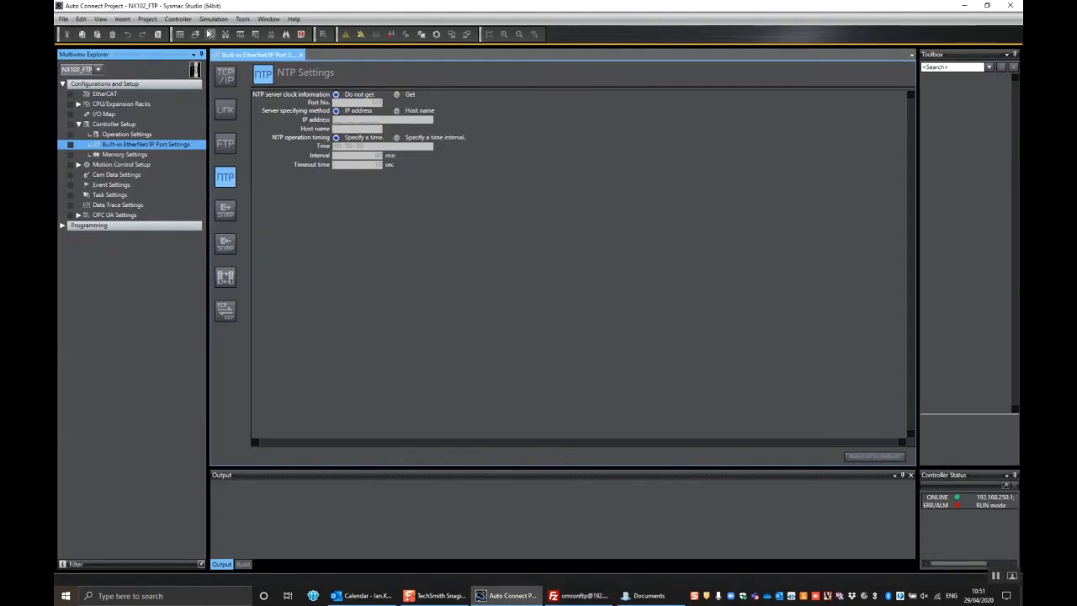
pyautogui.click(177, 19)
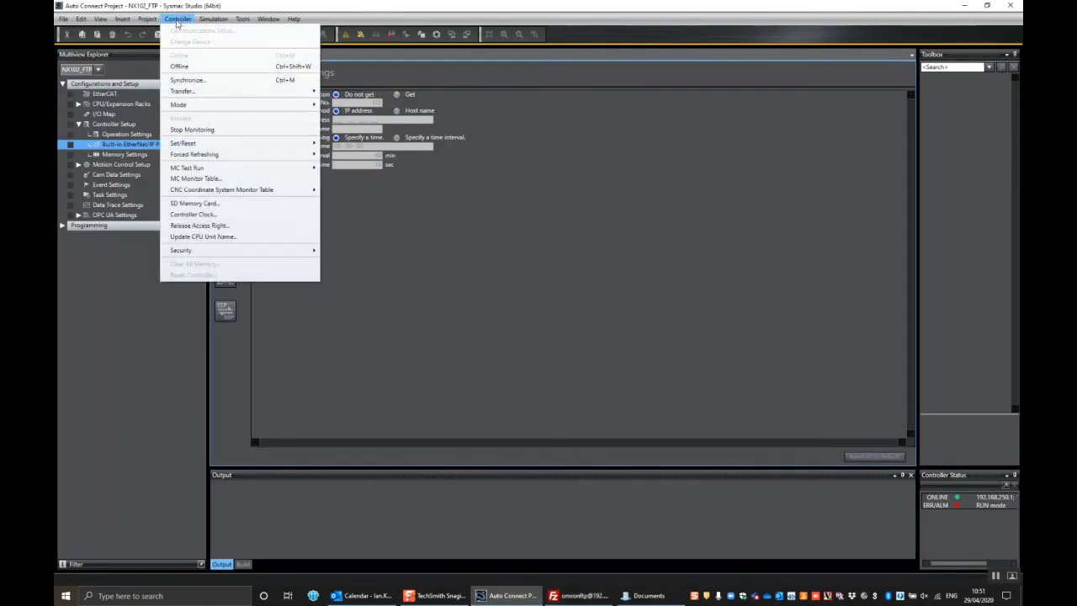
pyautogui.click(190, 203)
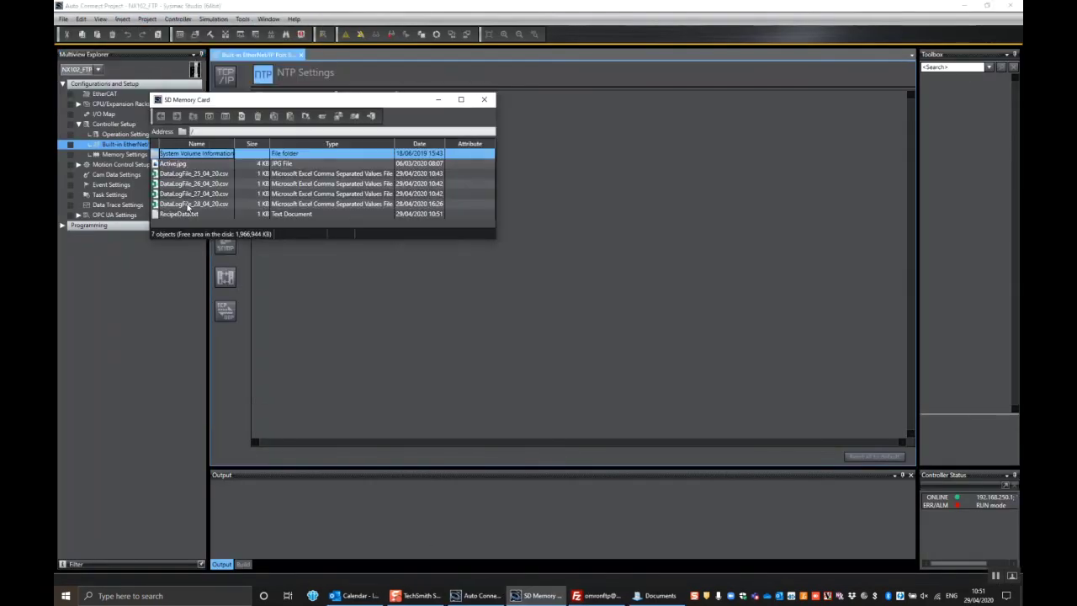
pyautogui.click(185, 215)
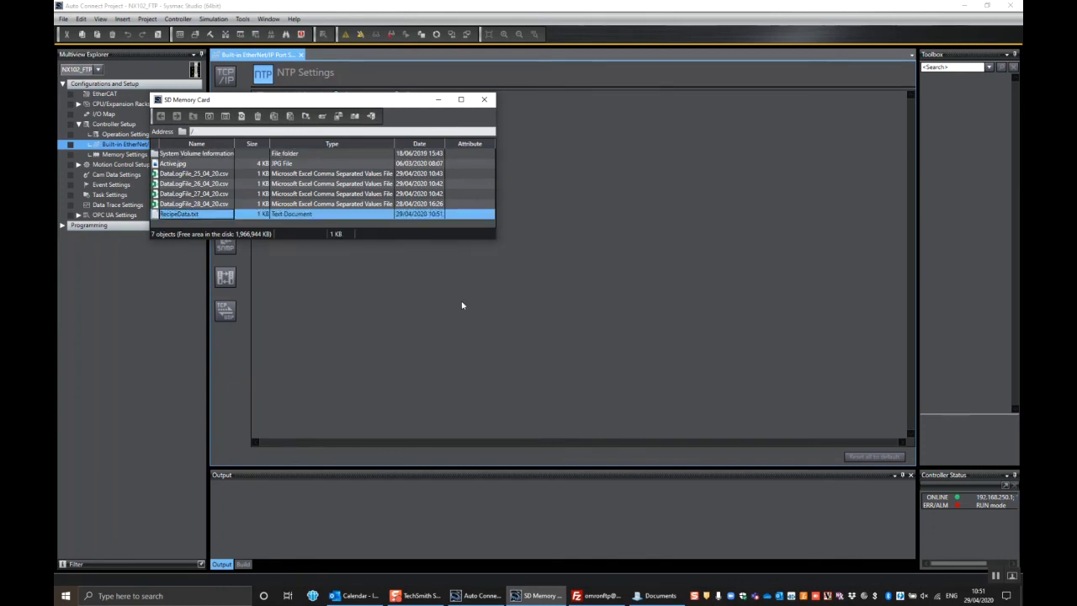
pyautogui.click(483, 99)
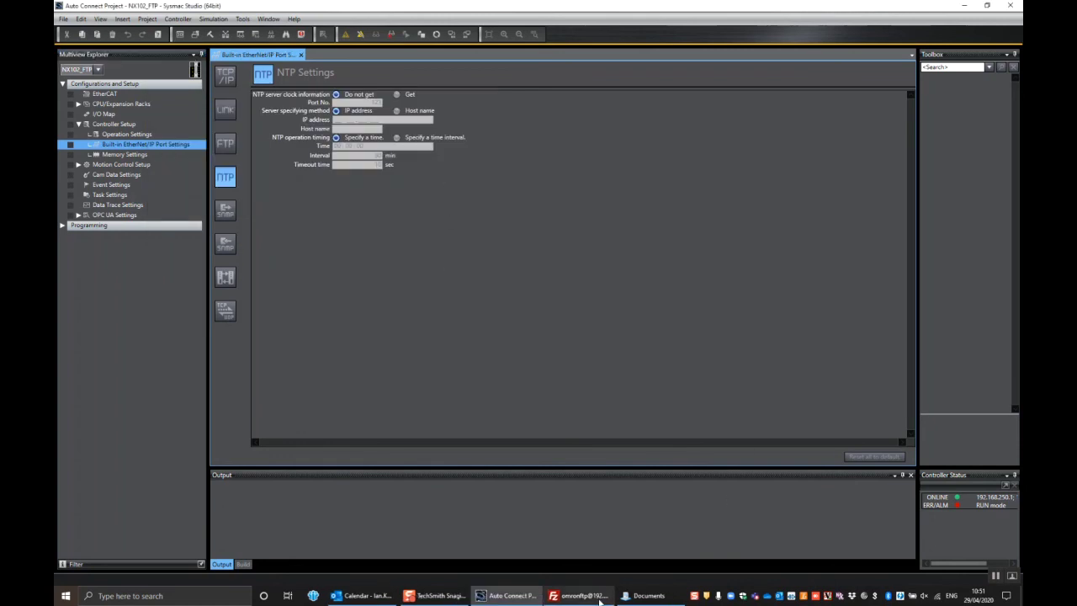
# Bring FileZilla back to the front and move its window slightly left.
pyautogui.moveTo(587, 596)
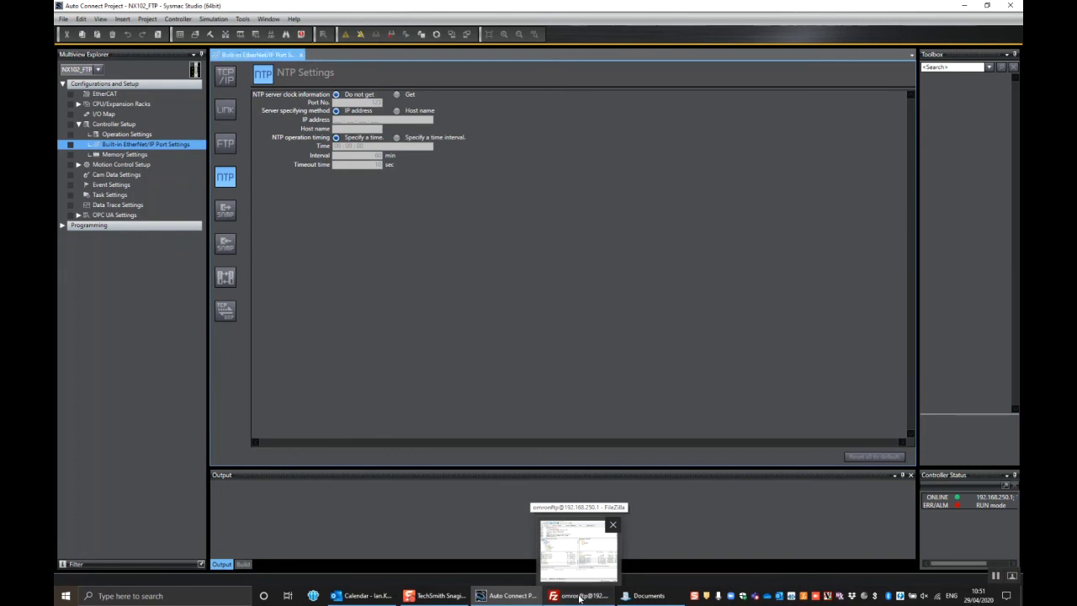
pyautogui.click(578, 596)
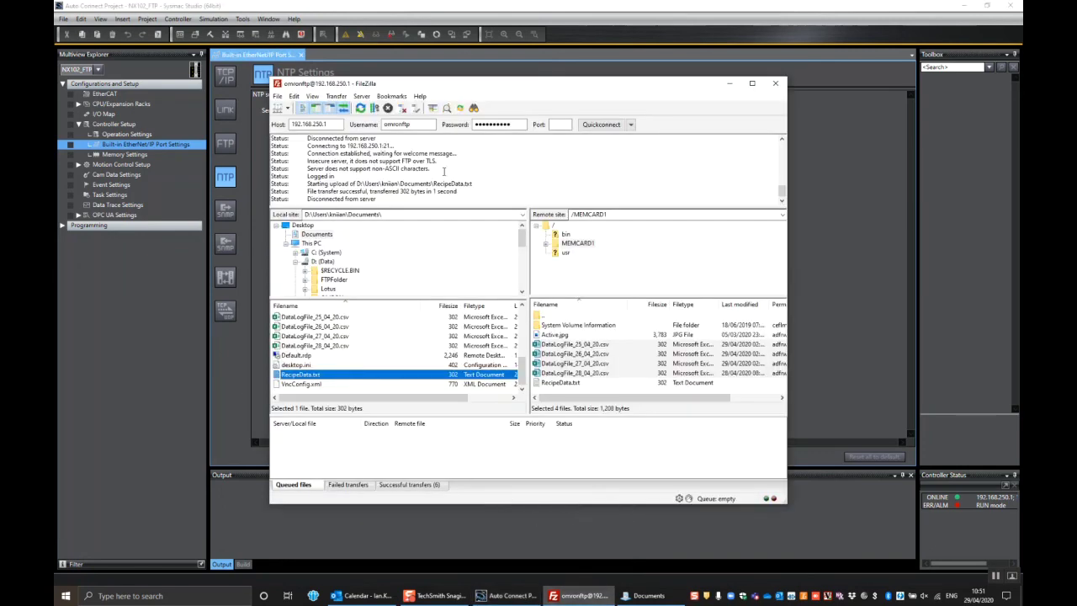
pyautogui.moveTo(524, 83)
pyautogui.mouseDown()
pyautogui.moveTo(494, 87)
pyautogui.moveTo(507, 73)
pyautogui.mouseUp()
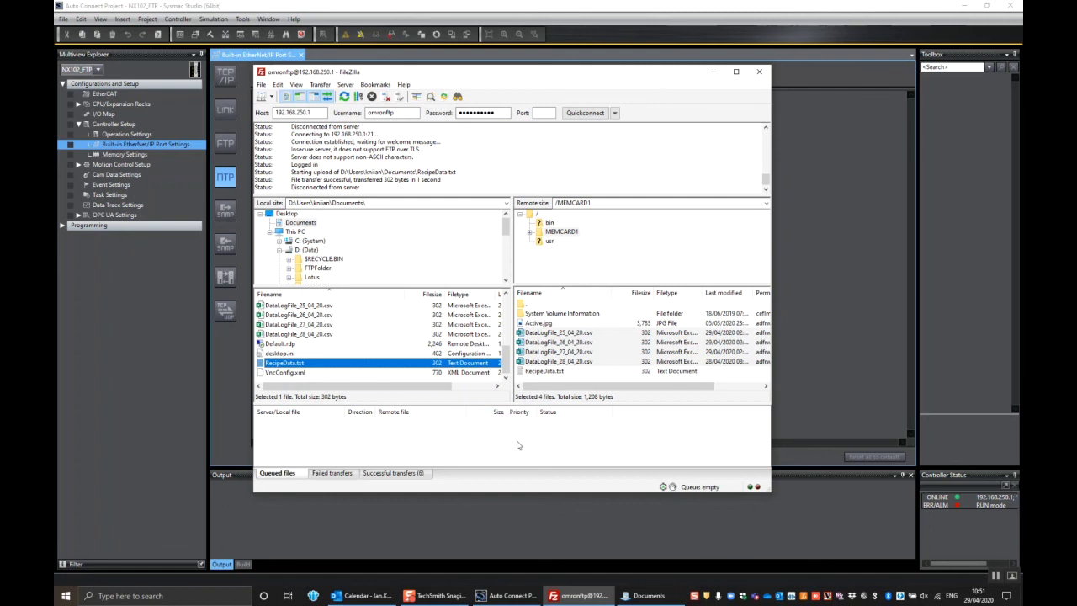
# Select the four remote DataLogFile CSVs on MEMCARD1 and widen the remote file pane.
pyautogui.click(538, 335)
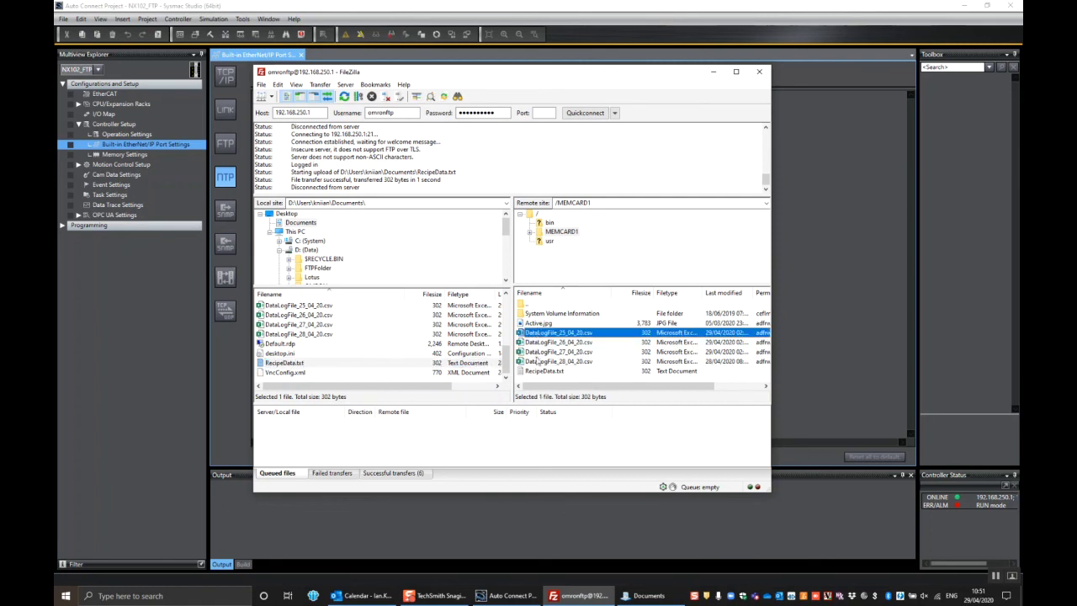
pyautogui.keyDown('shift'); pyautogui.click(535, 362); pyautogui.keyUp('shift')
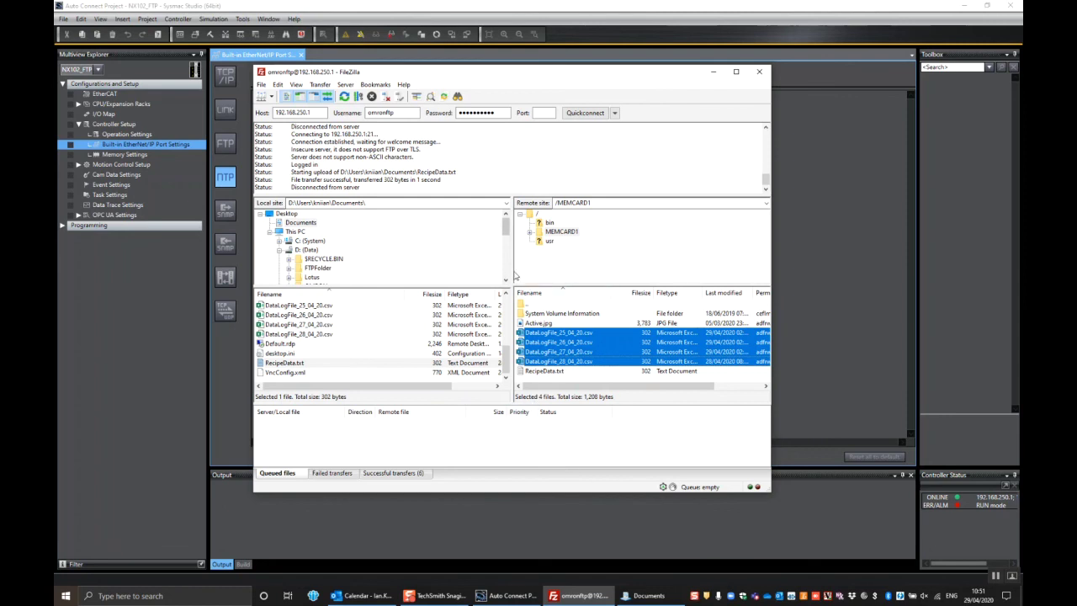
pyautogui.moveTo(510, 271); pyautogui.dragTo(493, 270)
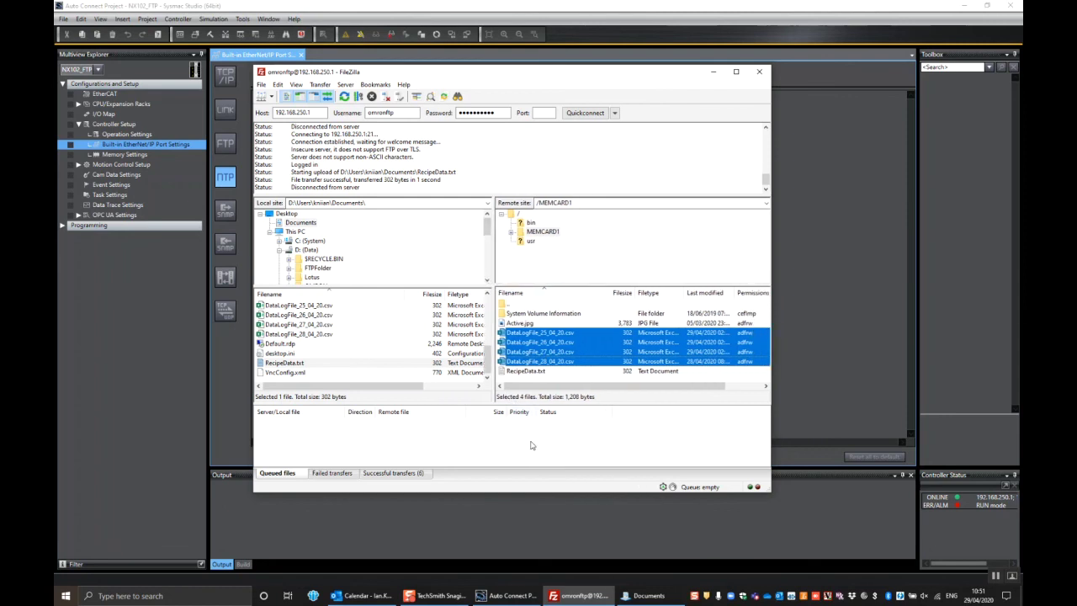